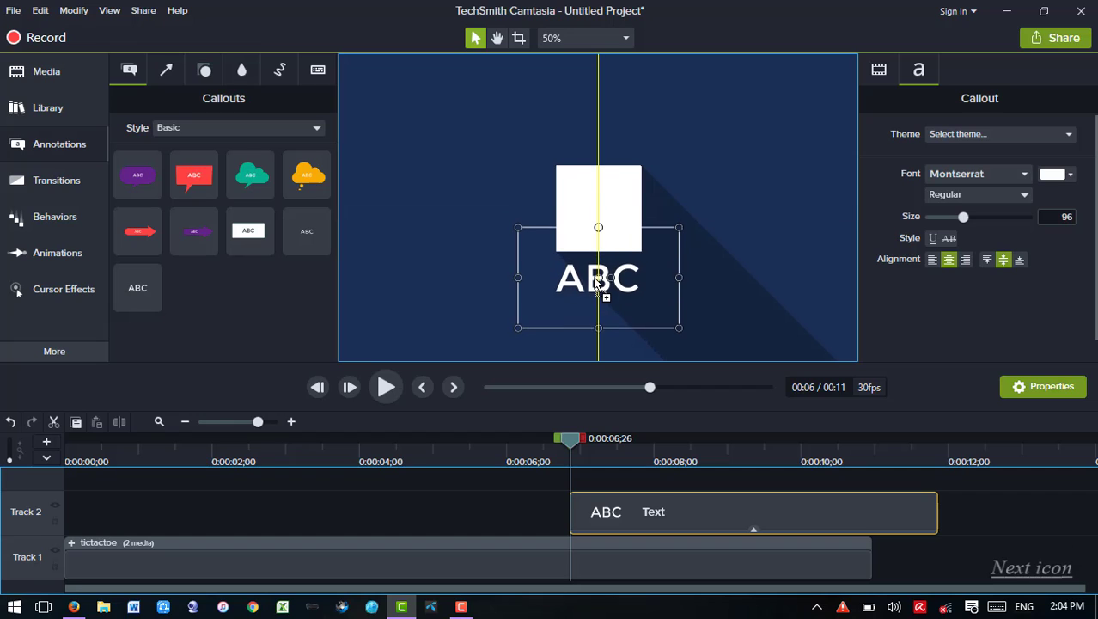
- Replace the callout's placeholder text with "Next icon" and widen its text box so the words fit on one line
double_click(589, 282)
type("Next icon")
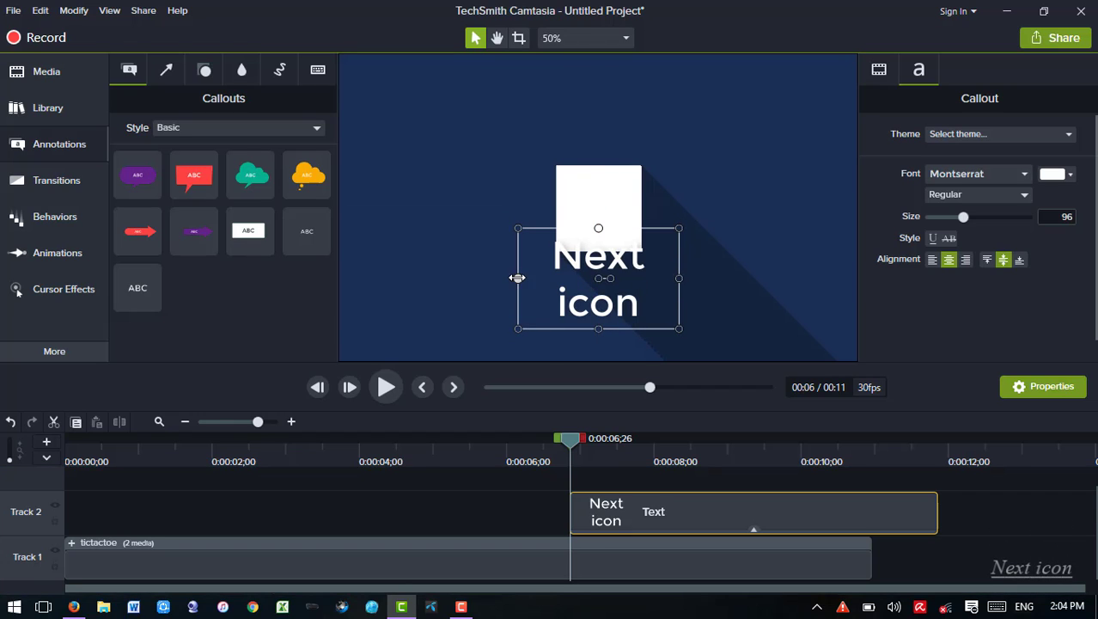
left_click_drag(517, 278, 485, 278)
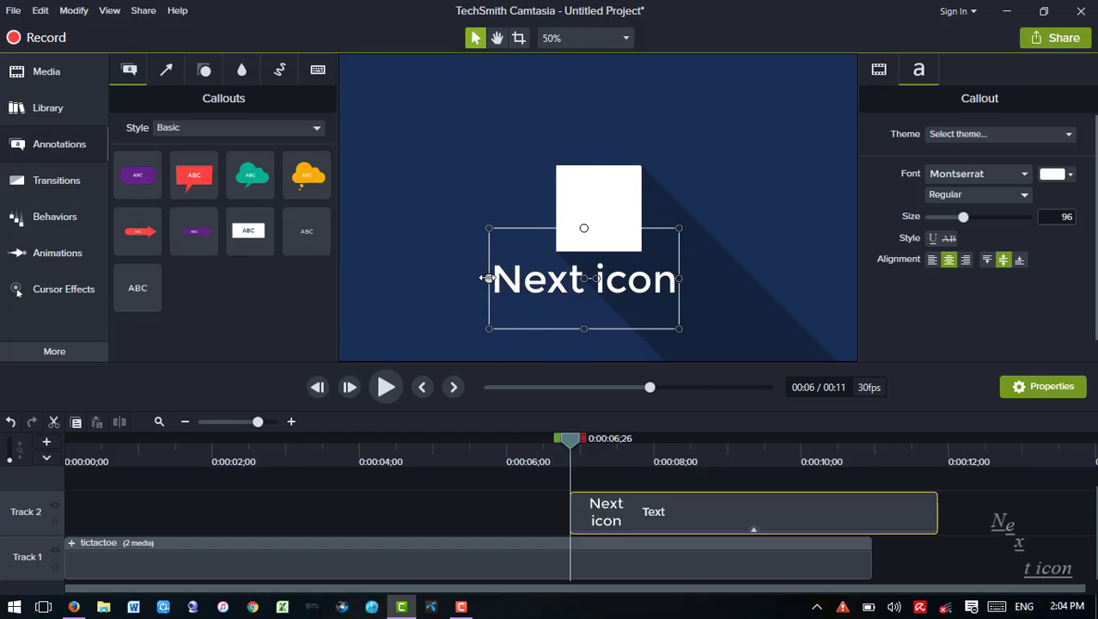
left_click_drag(679, 278, 691, 277)
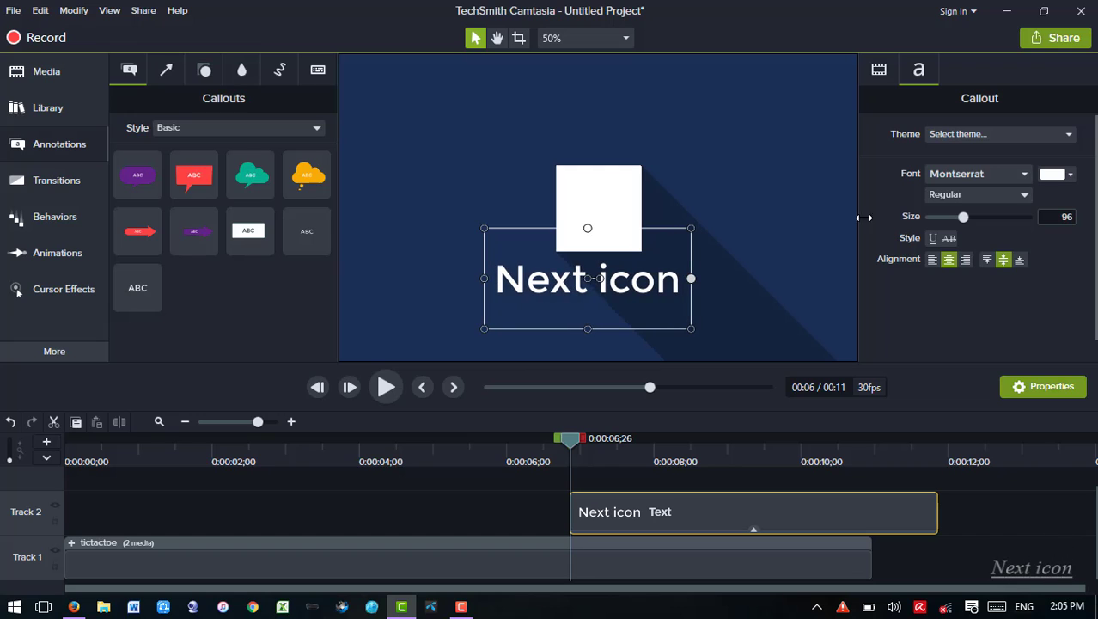
- Format the "Next icon" callout in Times New Roman, Bold Italic, with an underline
left_click(964, 176)
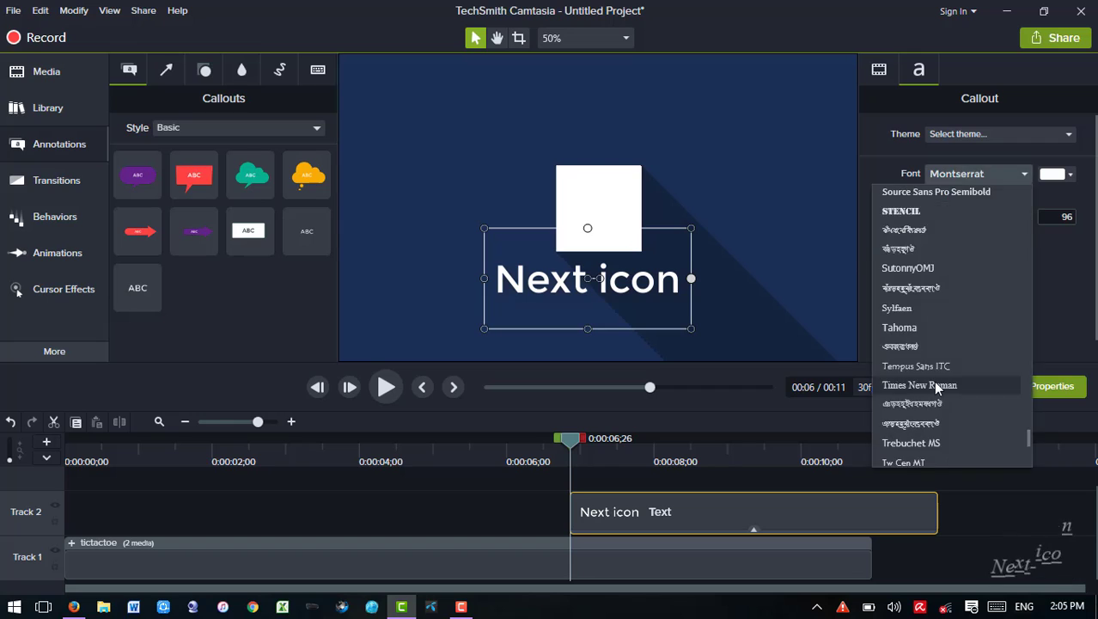
left_click(934, 380)
left_click(977, 194)
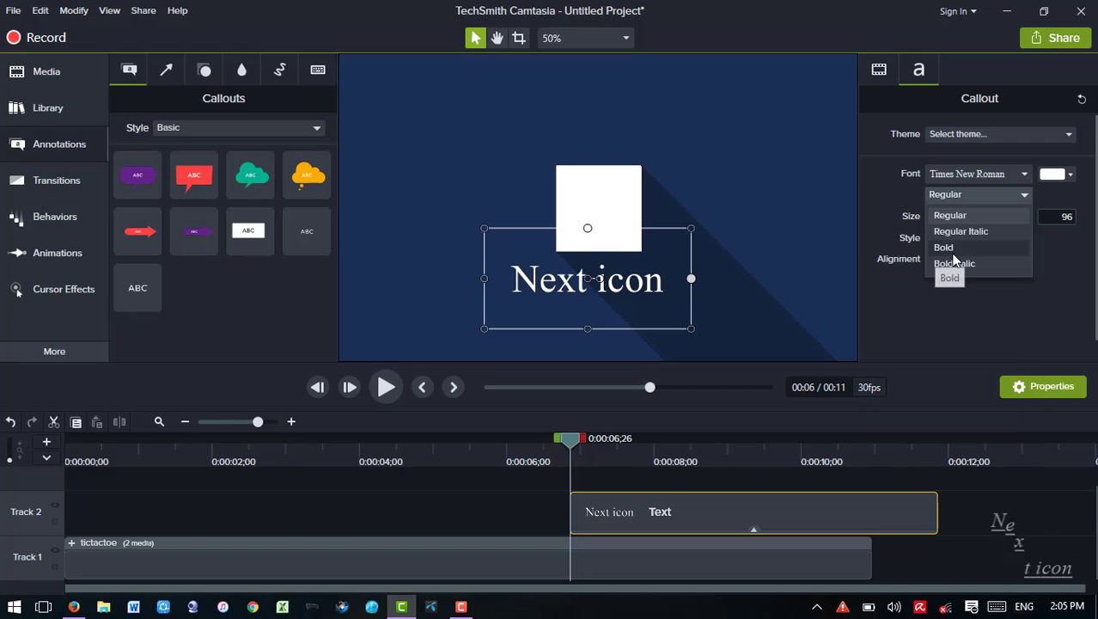
left_click(949, 261)
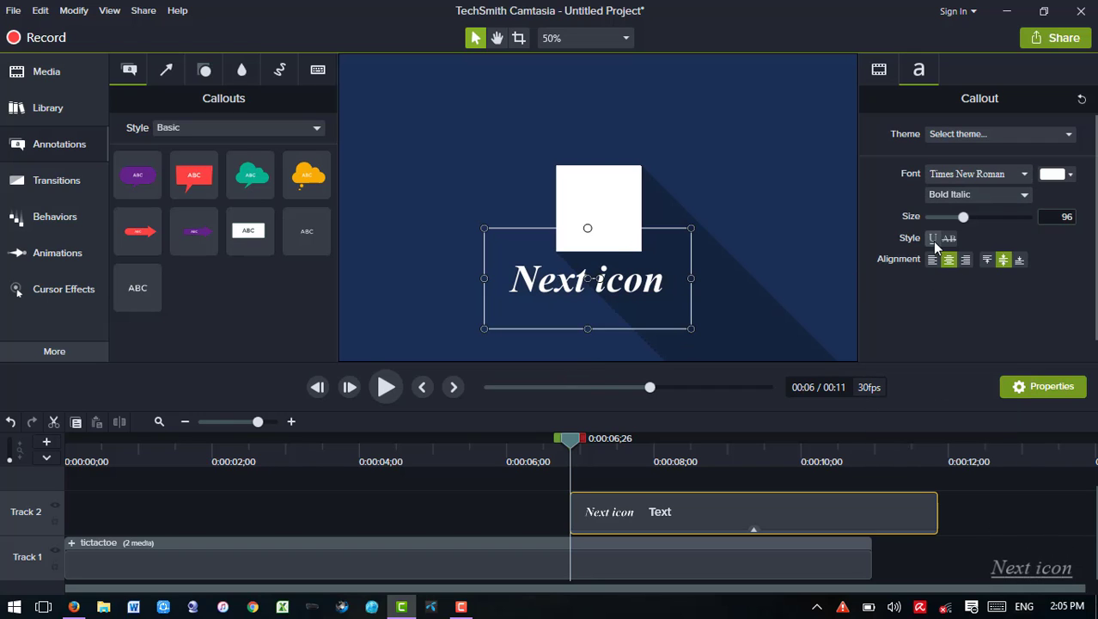
left_click(729, 252)
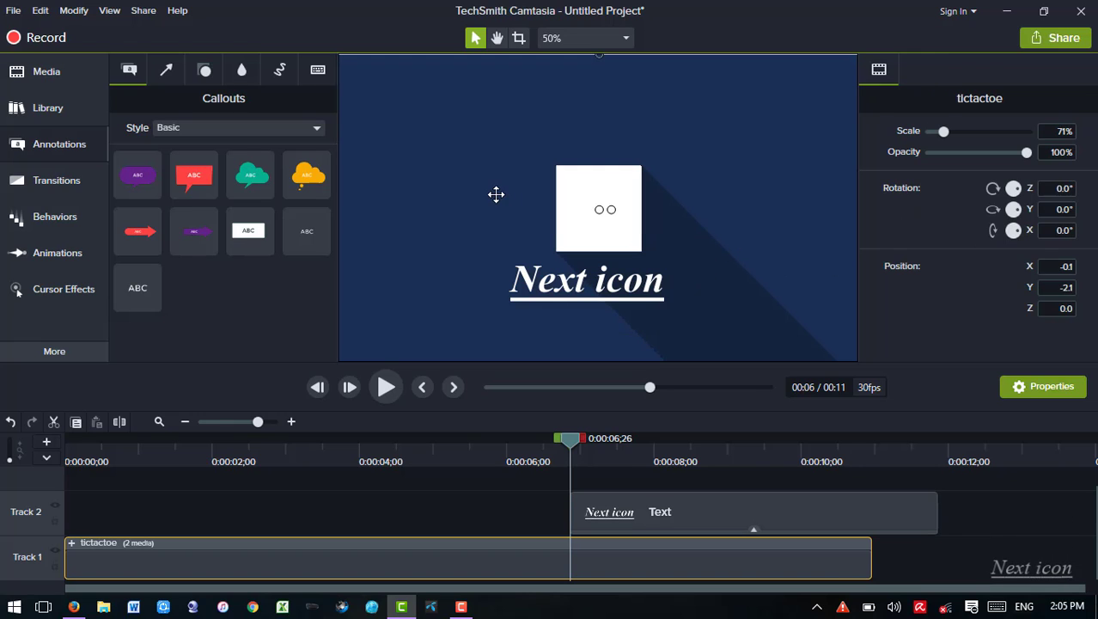
left_click(46, 71)
left_click(118, 353)
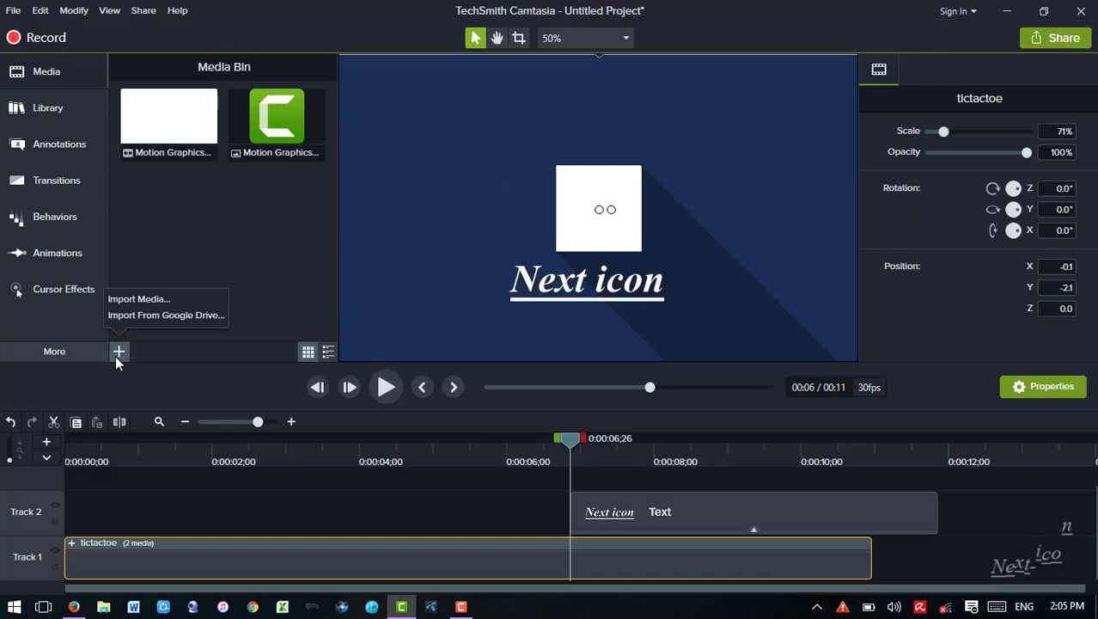
left_click(131, 299)
left_click(123, 344)
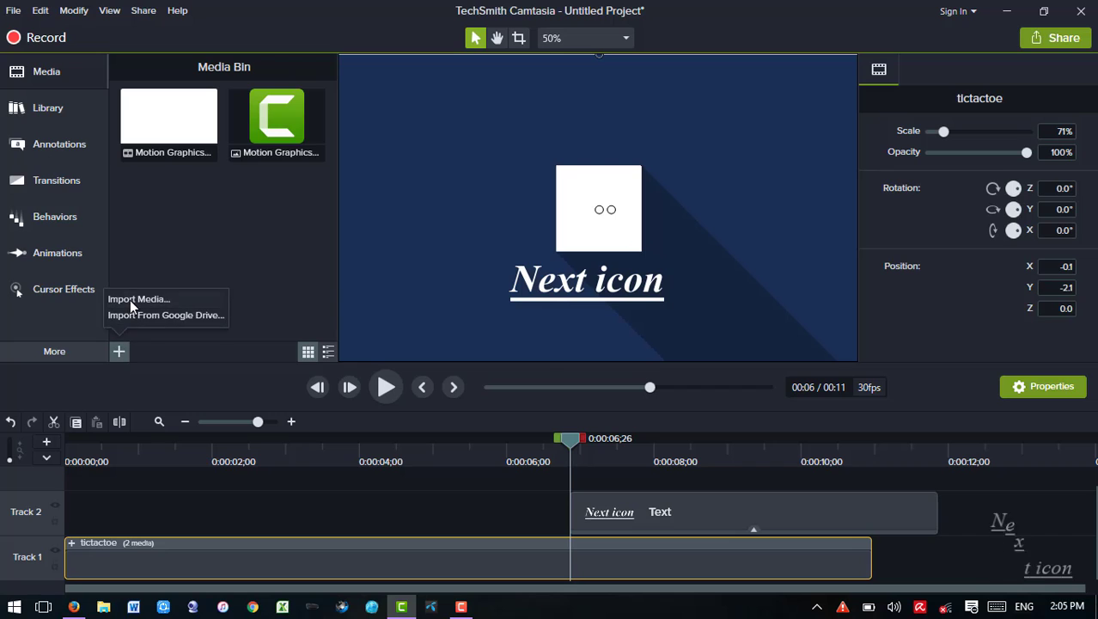
left_click(129, 299)
left_click(53, 118)
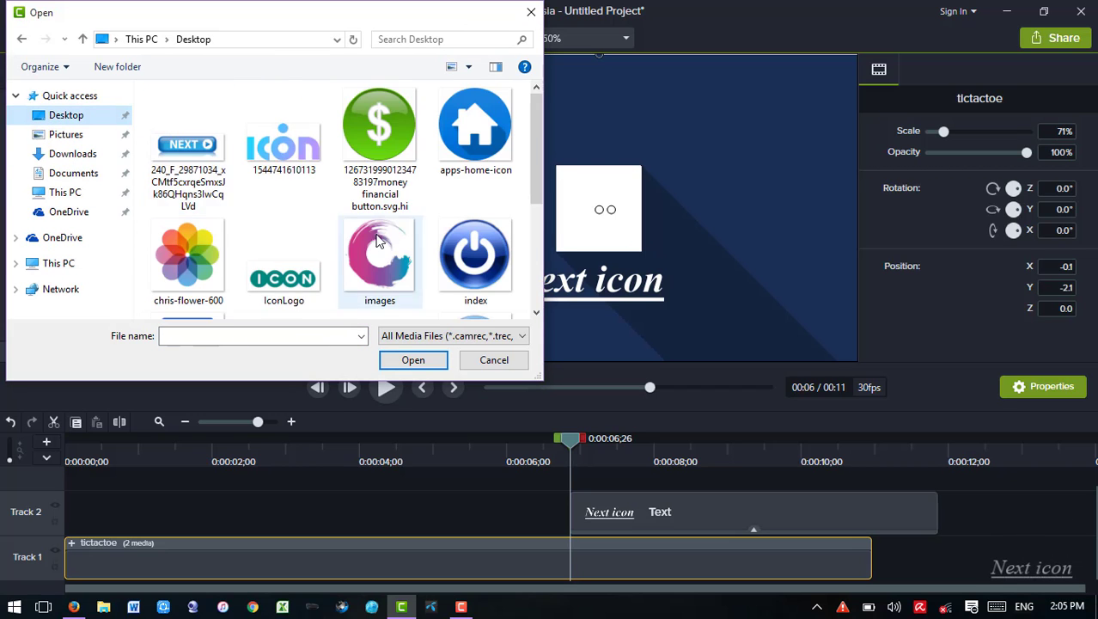
scroll(310, 206, "down", 3)
scroll(305, 203, "up", 3)
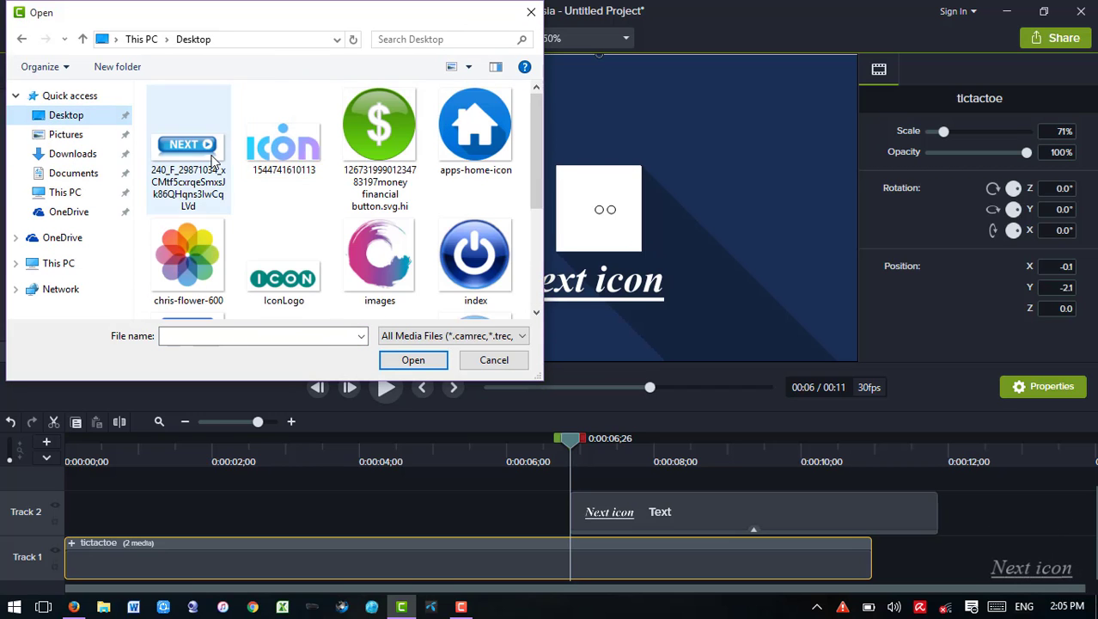
left_click(185, 151)
left_click(283, 145, "ctrl")
left_click(410, 361)
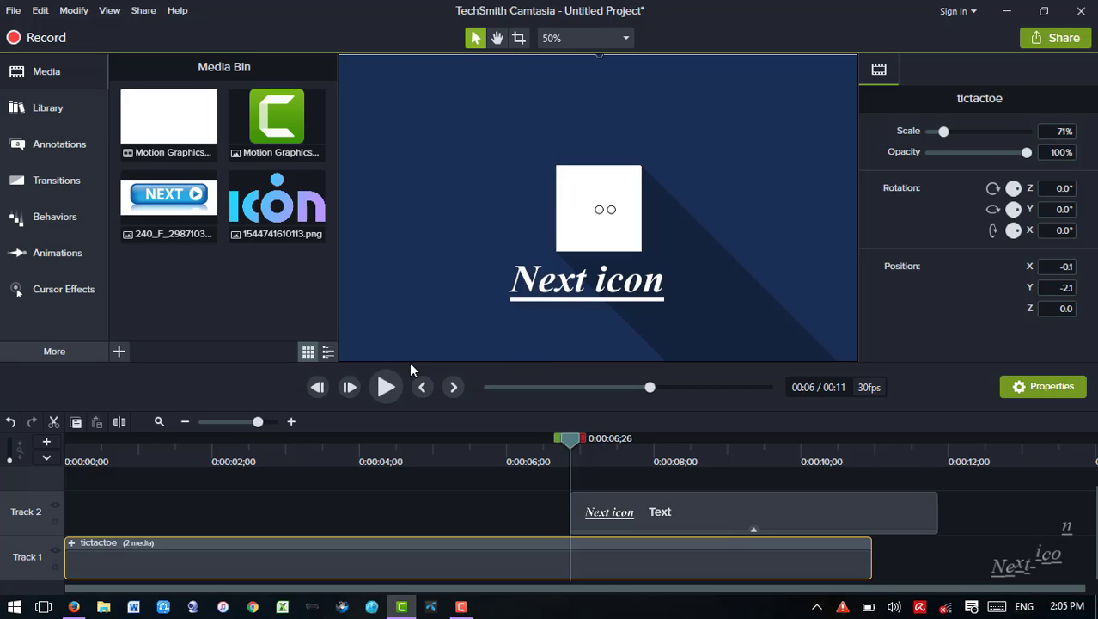
- Add the NEXT and icon images on separate new tracks at the playhead and move them to opposite sides of the canvas
left_click_drag(142, 232, 580, 512)
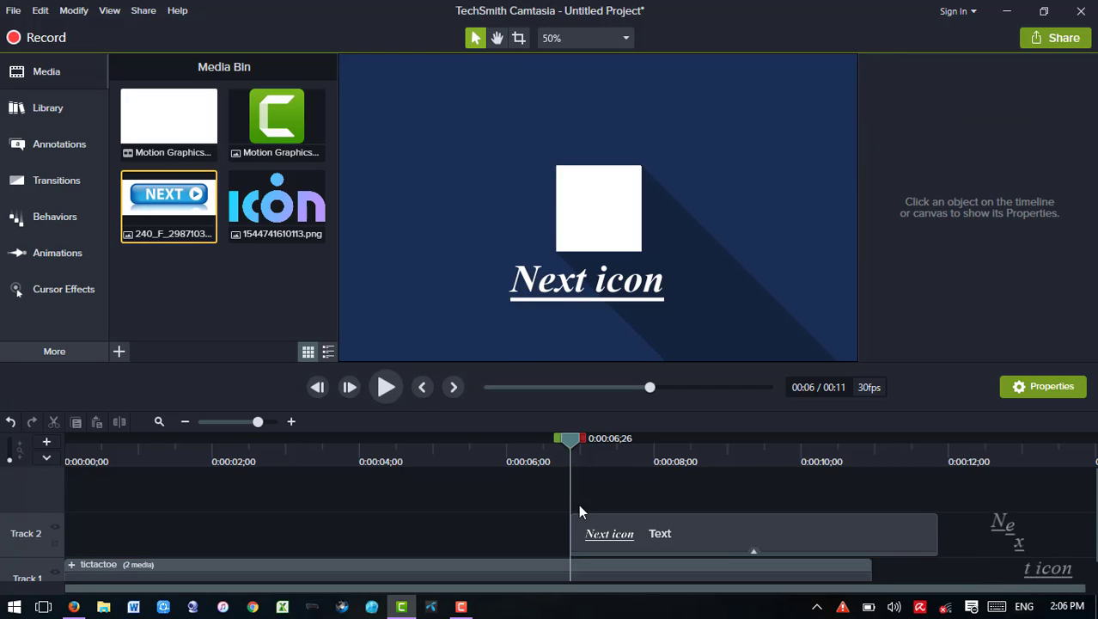
left_click_drag(239, 300, 574, 487)
left_click_drag(273, 206, 574, 491)
left_click_drag(539, 231, 670, 226)
left_click_drag(587, 199, 469, 218)
- Crop the white margins and reflection off the NEXT button image
left_click(519, 38)
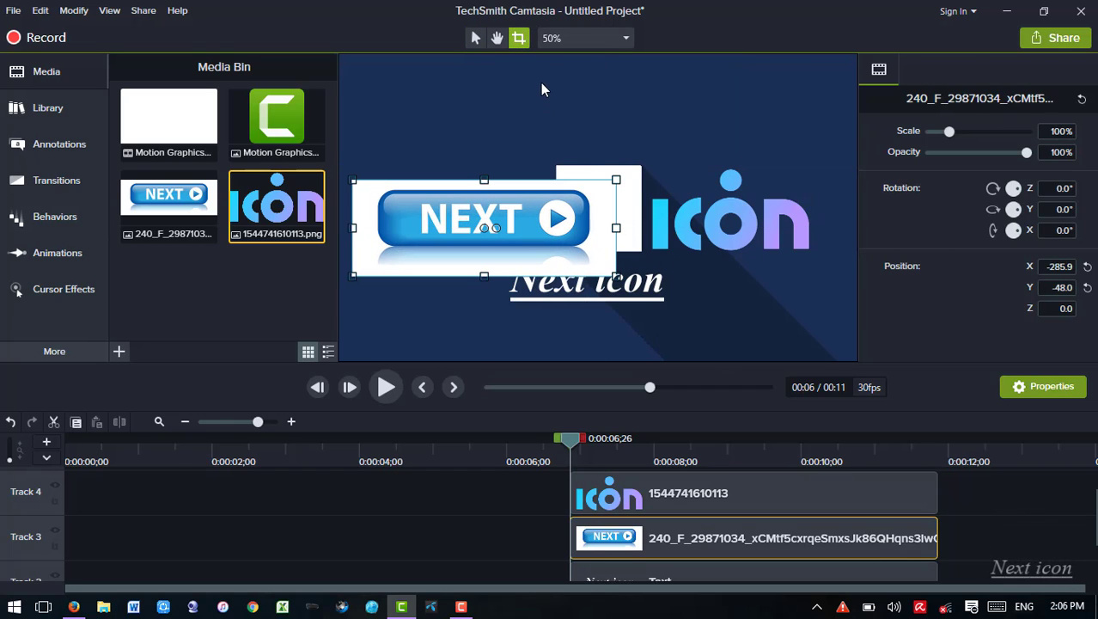
left_click_drag(485, 276, 484, 242)
left_click_drag(485, 180, 487, 189)
left_click_drag(616, 216, 591, 215)
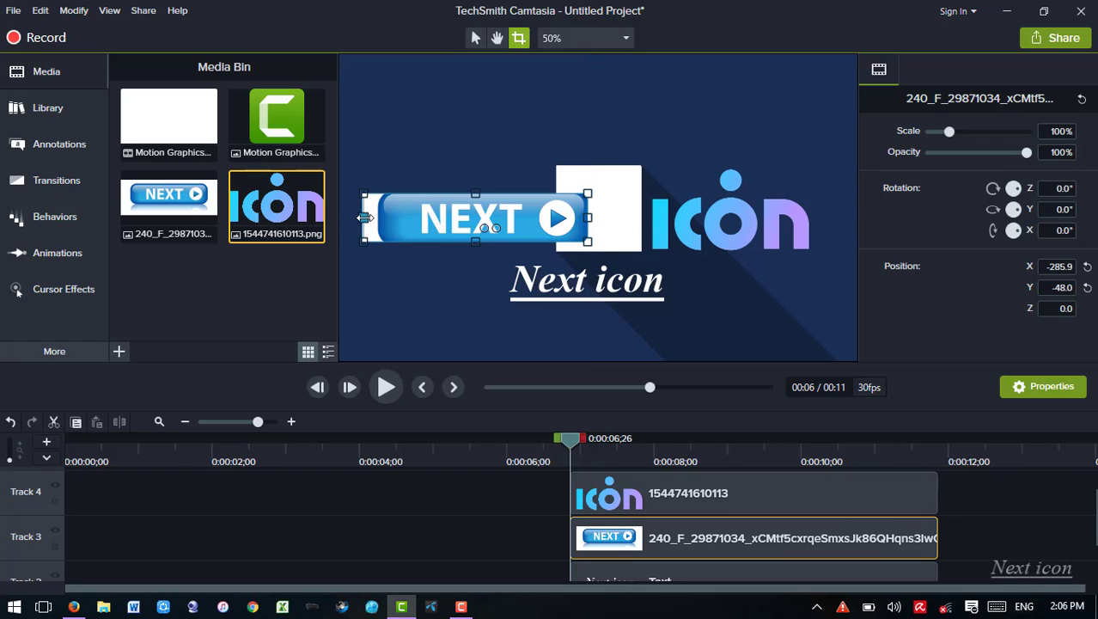
left_click(477, 38)
- Arrange the NEXT button and icon logo side by side above the text, shrinking the logo to fit
mouse_move(520, 224)
left_mouse_down()
mouse_move(507, 216)
mouse_move(523, 234)
left_mouse_up()
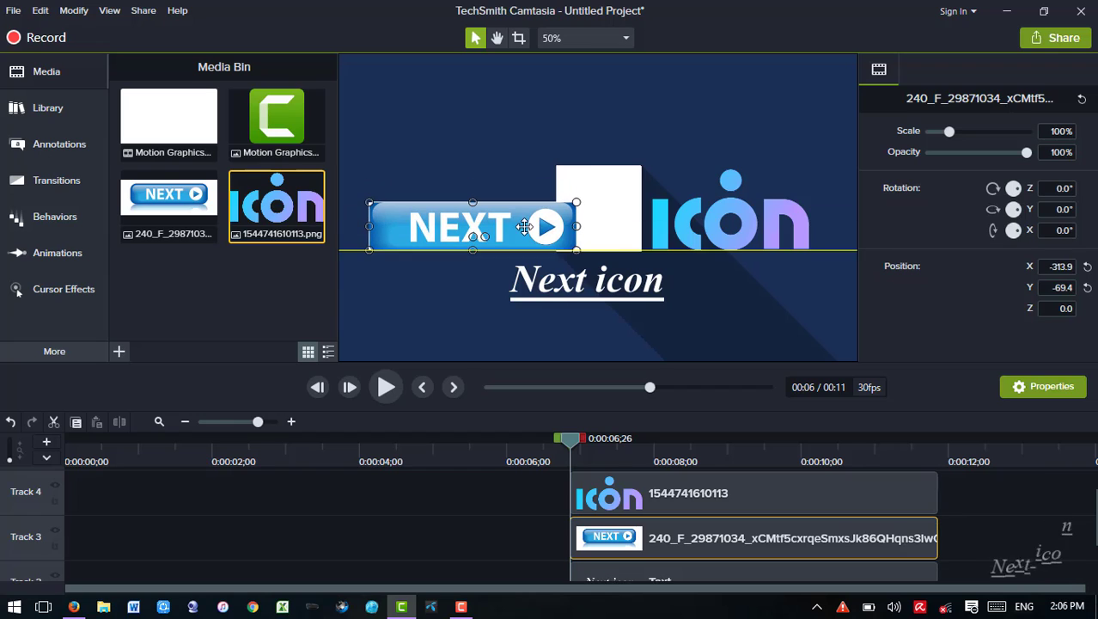
left_click_drag(699, 215, 678, 215)
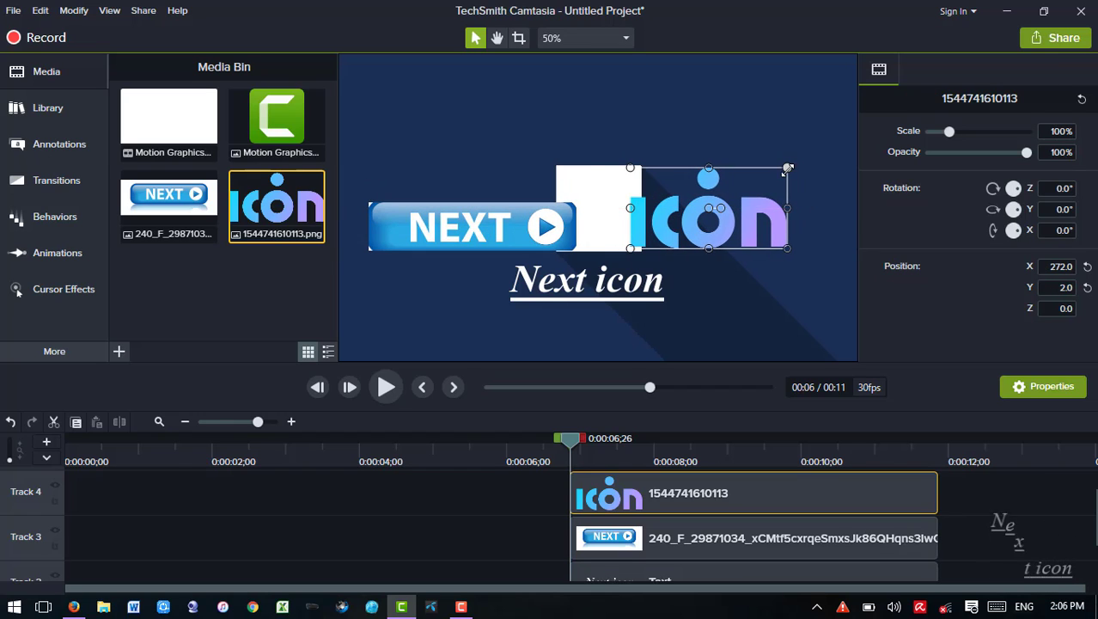
left_click_drag(787, 169, 753, 186)
left_click_drag(525, 230, 537, 228)
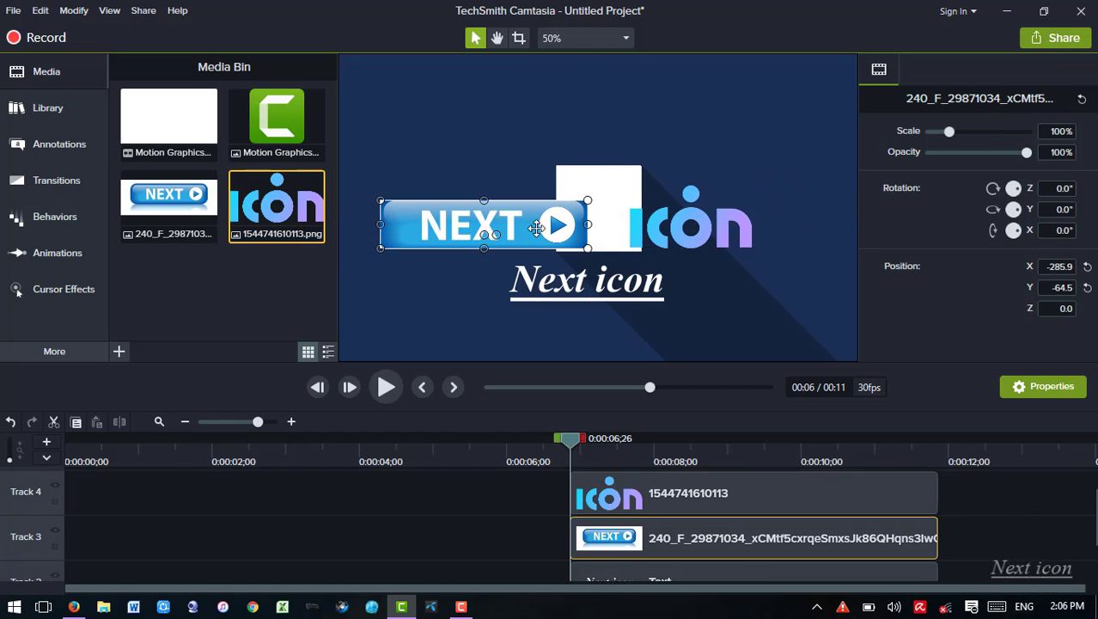
left_click_drag(723, 223, 706, 223)
- Nudge the "Next icon" text toward the canvas centre and raise the NEXT button image slightly above it
left_click(642, 279)
left_click_drag(631, 299, 640, 293)
left_click(676, 123)
left_click(637, 289)
left_click(534, 222)
left_click_drag(534, 222, 534, 206)
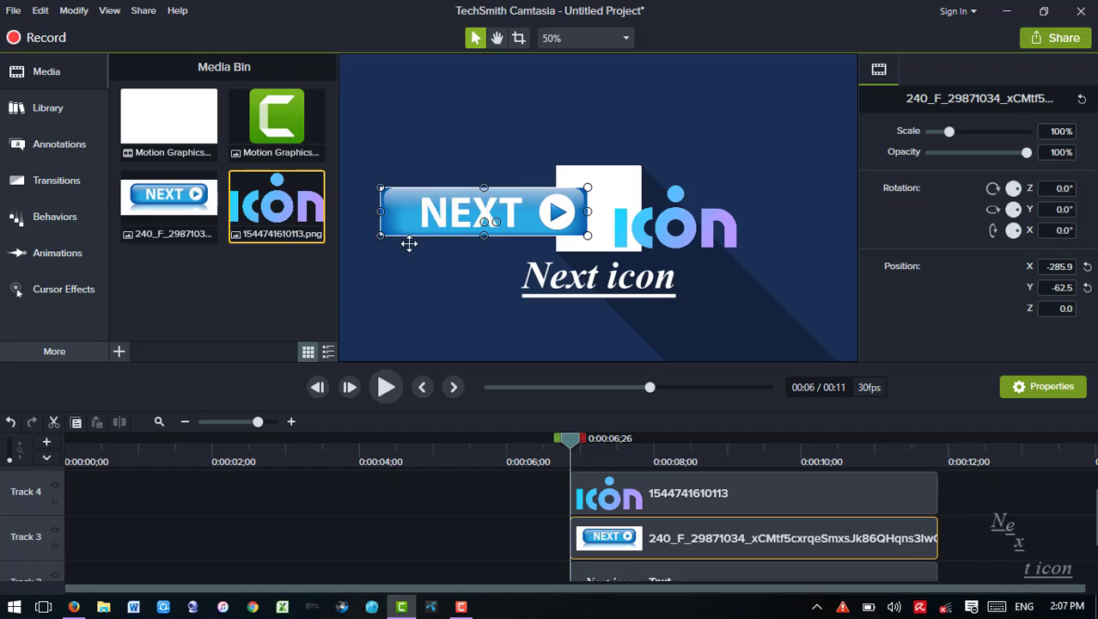
- Scale the NEXT button to about 89% and the icon logo to about 71%, aligning them closely above the raised text
left_click_drag(380, 184, 403, 185)
left_click_drag(625, 241, 621, 219)
left_click_drag(736, 163, 718, 175)
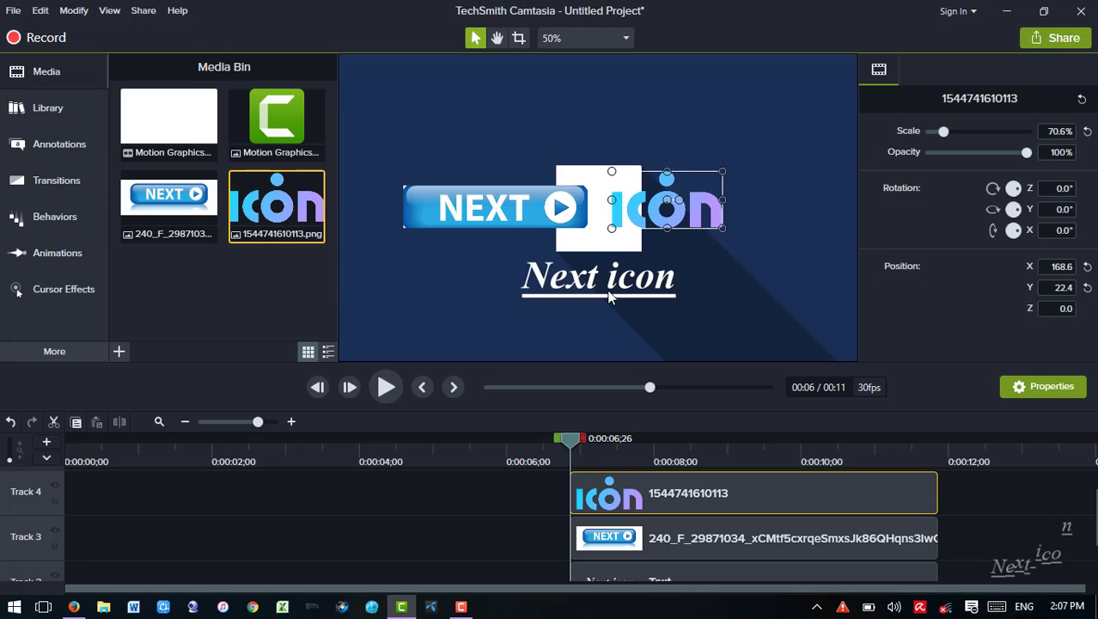
left_click_drag(609, 296, 608, 279)
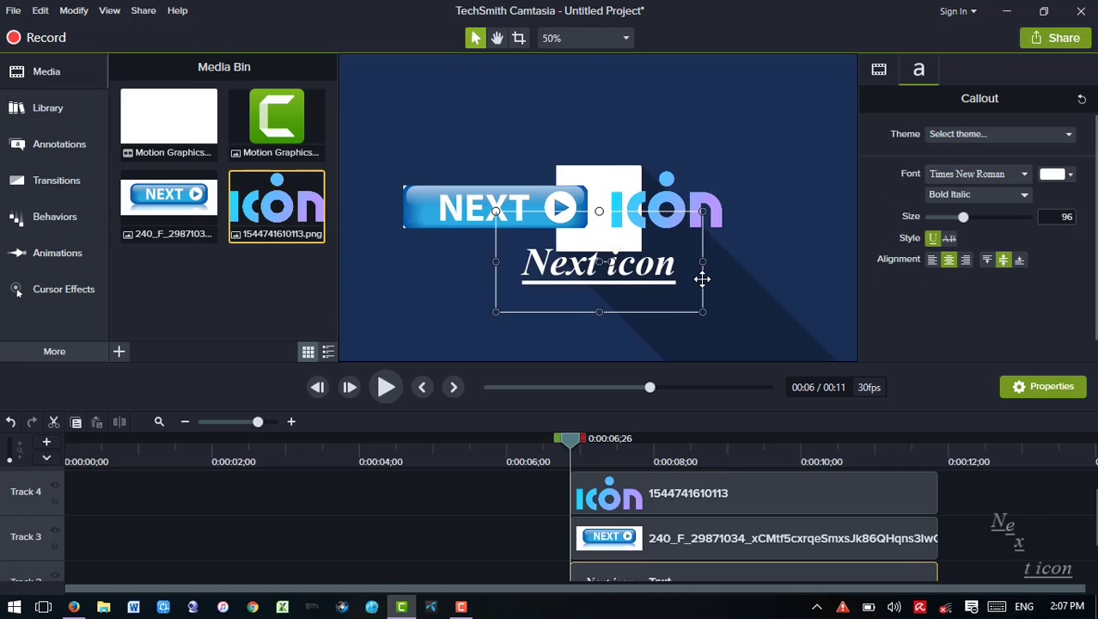
- Apply the Sliding behavior to the NEXT button clip on Track 3
left_click(508, 209)
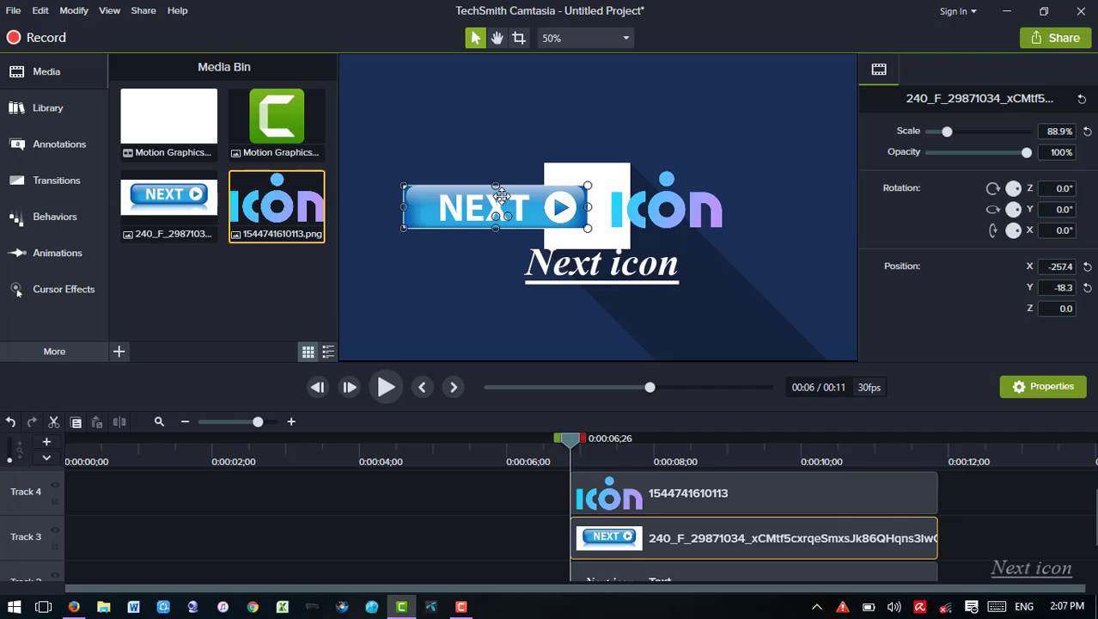
left_click(54, 216)
scroll(187, 334, "down", 3)
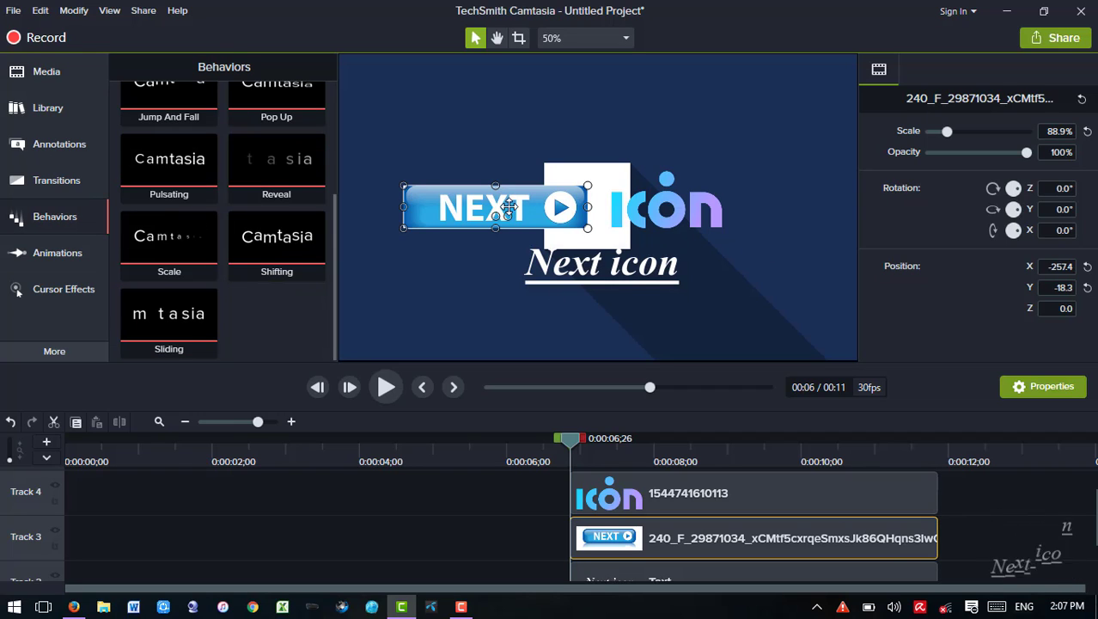
left_click_drag(178, 329, 753, 537)
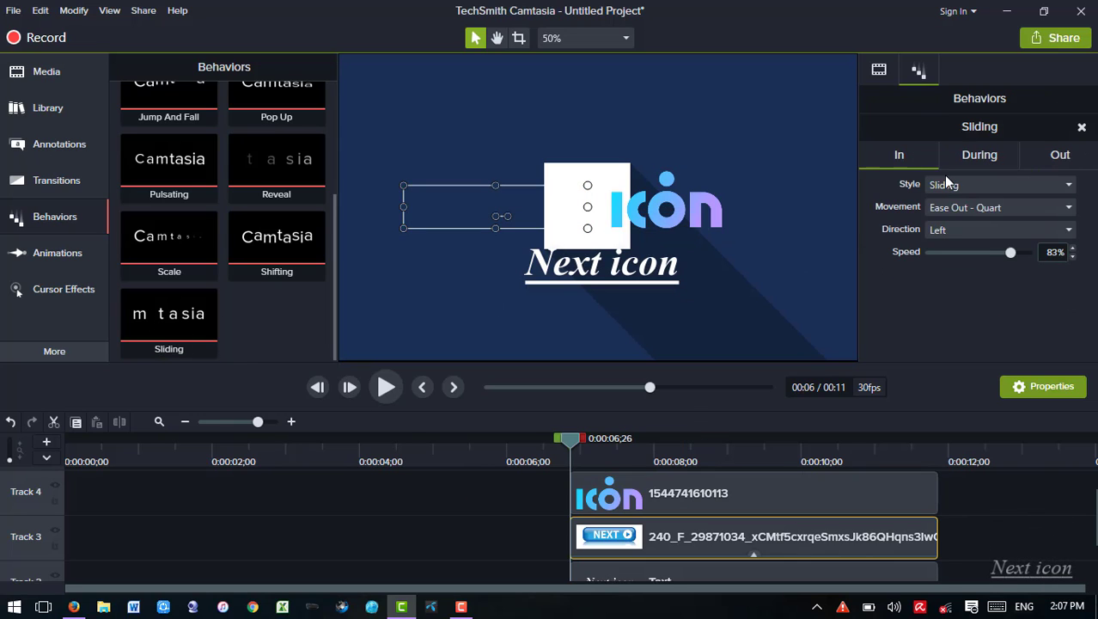
- Go through the During style of the NEXT button's Sliding behavior and set its Out style to None
left_click(980, 154)
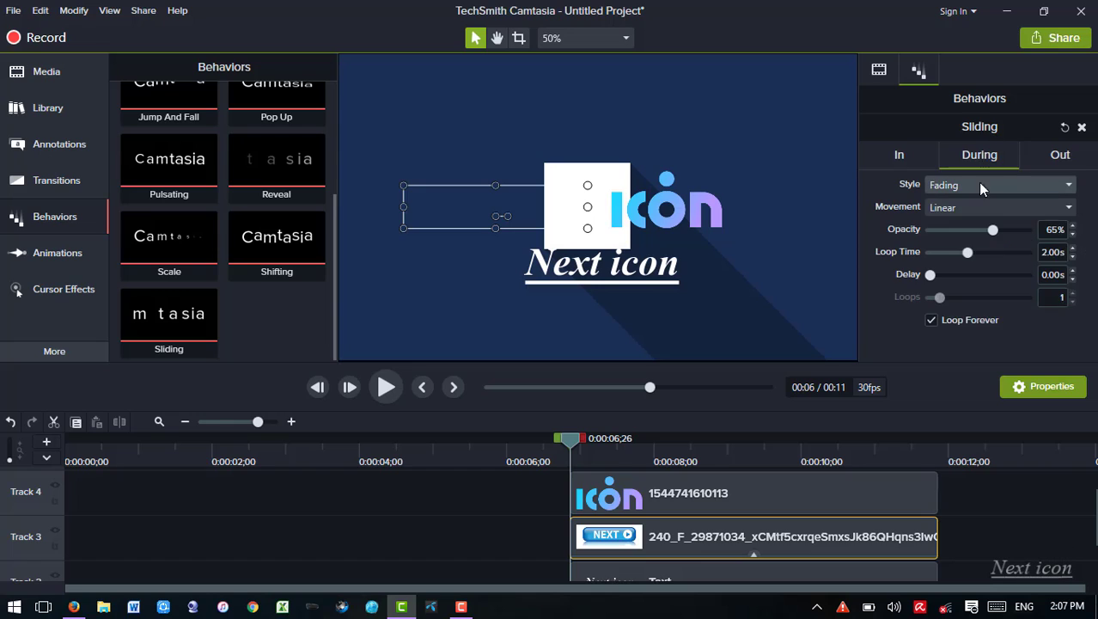
left_click(978, 184)
left_click(980, 184)
left_click(1059, 155)
left_click(972, 185)
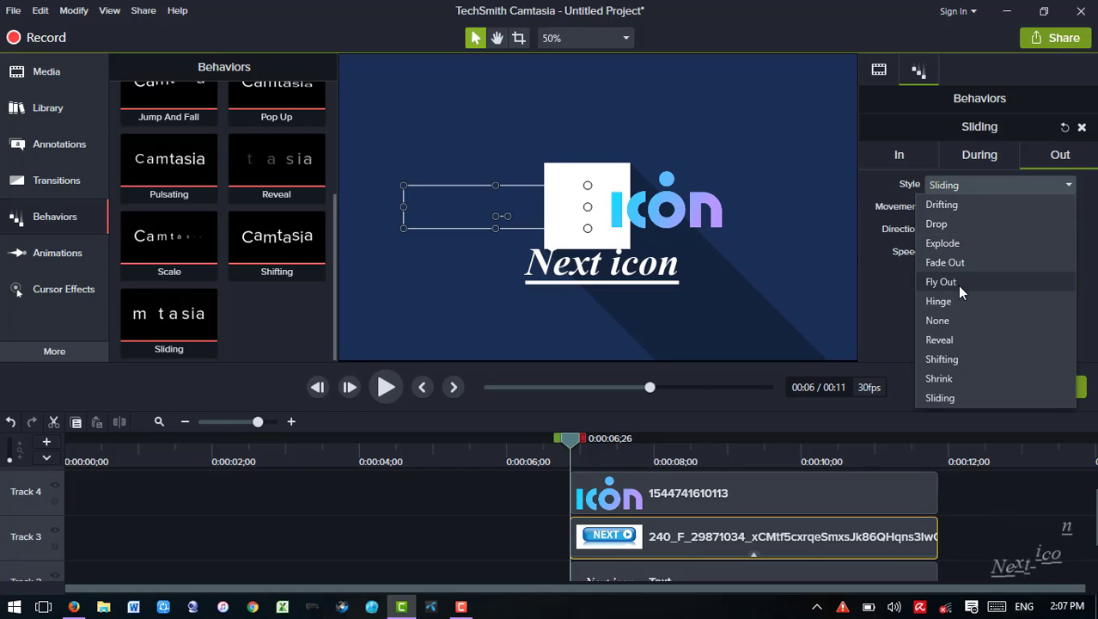
left_click(963, 319)
- Apply the Fly In behavior to the icon logo clip on Track 4 and set its Out style to None
left_click(660, 200)
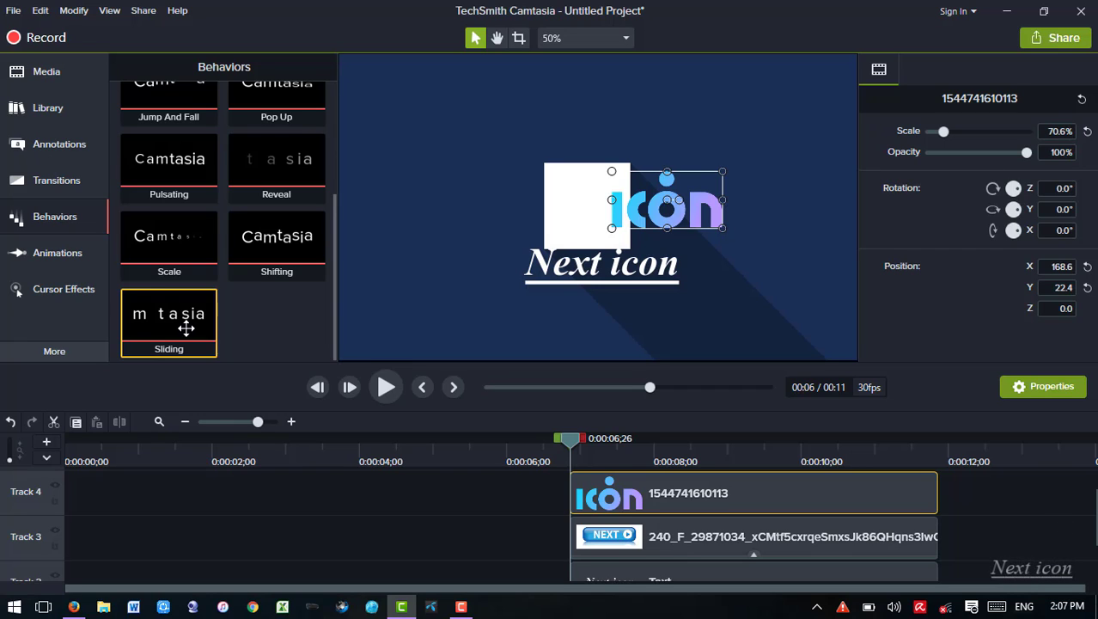
scroll(258, 214, "up", 3)
left_click_drag(282, 122, 651, 491)
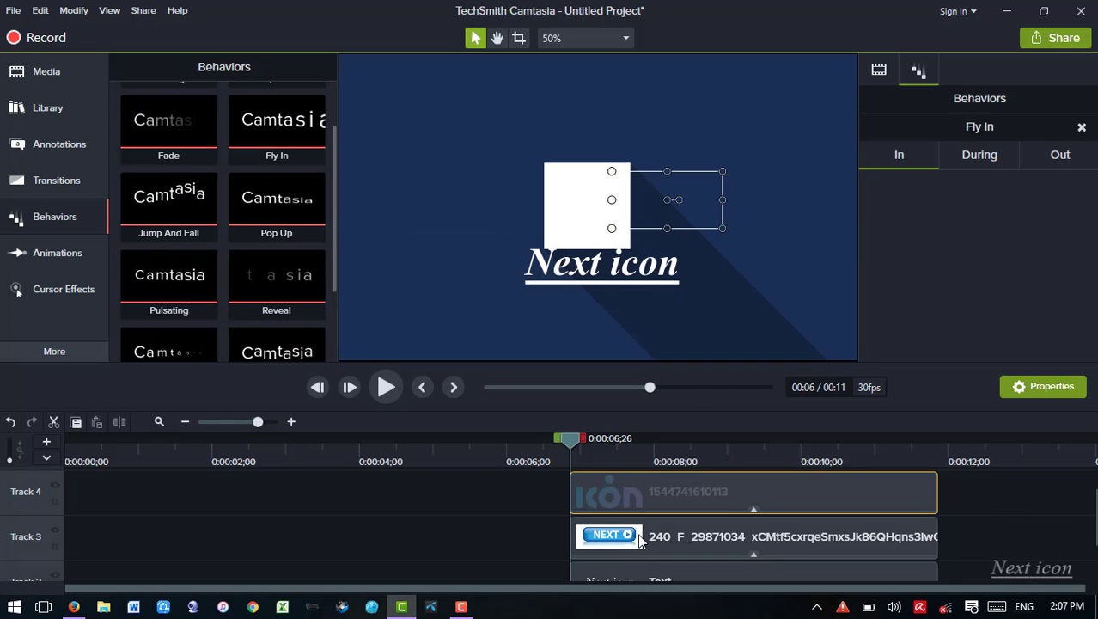
left_click(980, 159)
left_click(1039, 164)
left_click(960, 187)
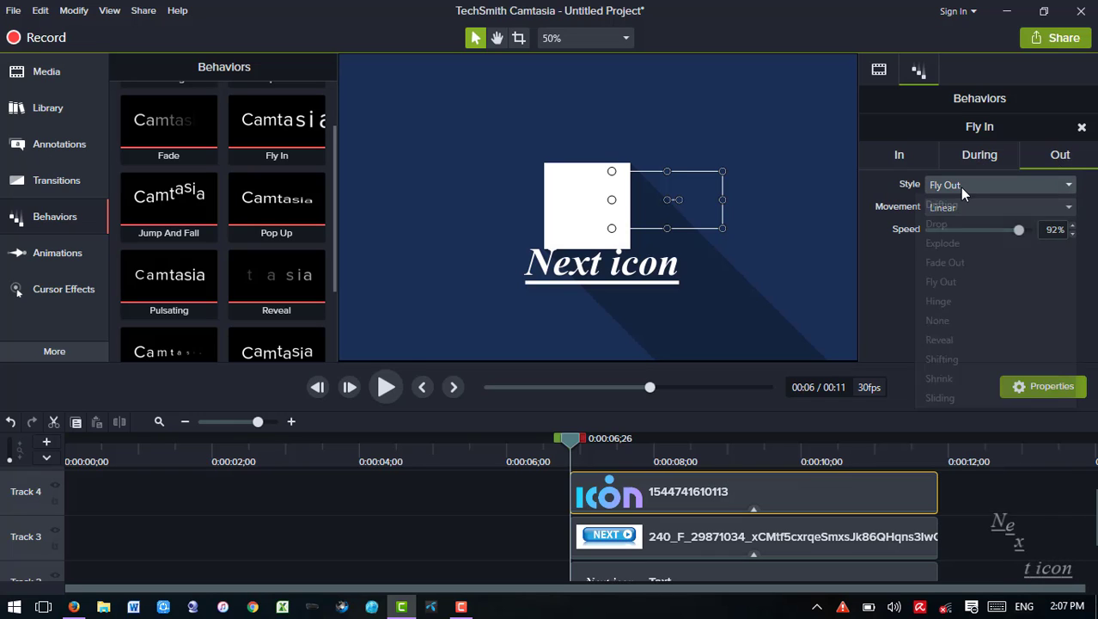
left_click(959, 307)
- Apply the Fly In behavior to the "Next icon" text callout and set its Out style to None
left_click(566, 273)
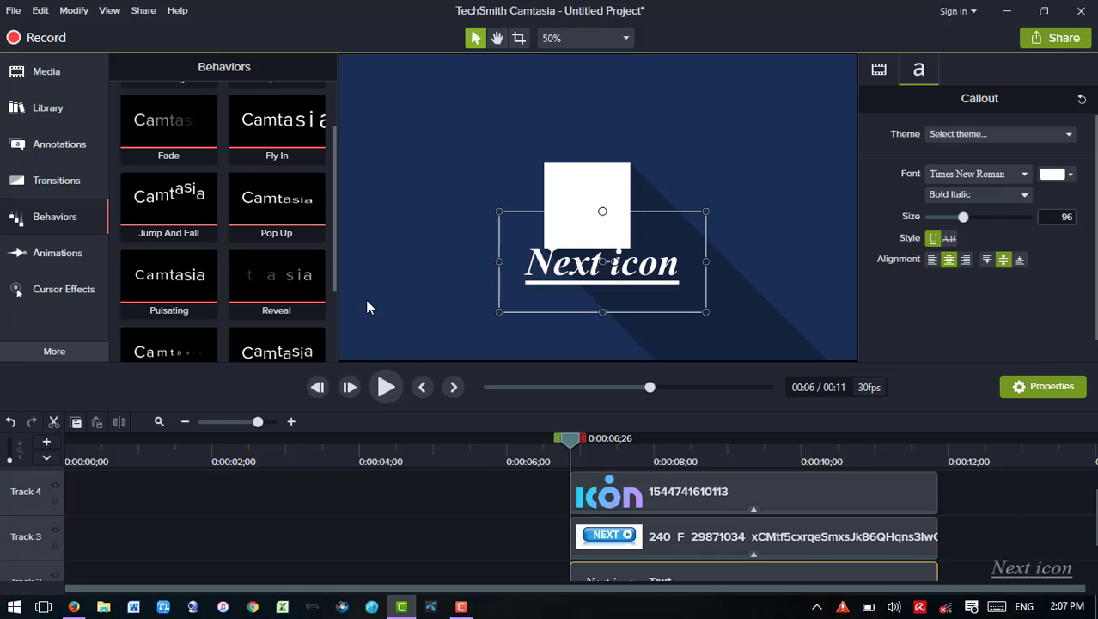
left_click_drag(276, 146, 646, 563)
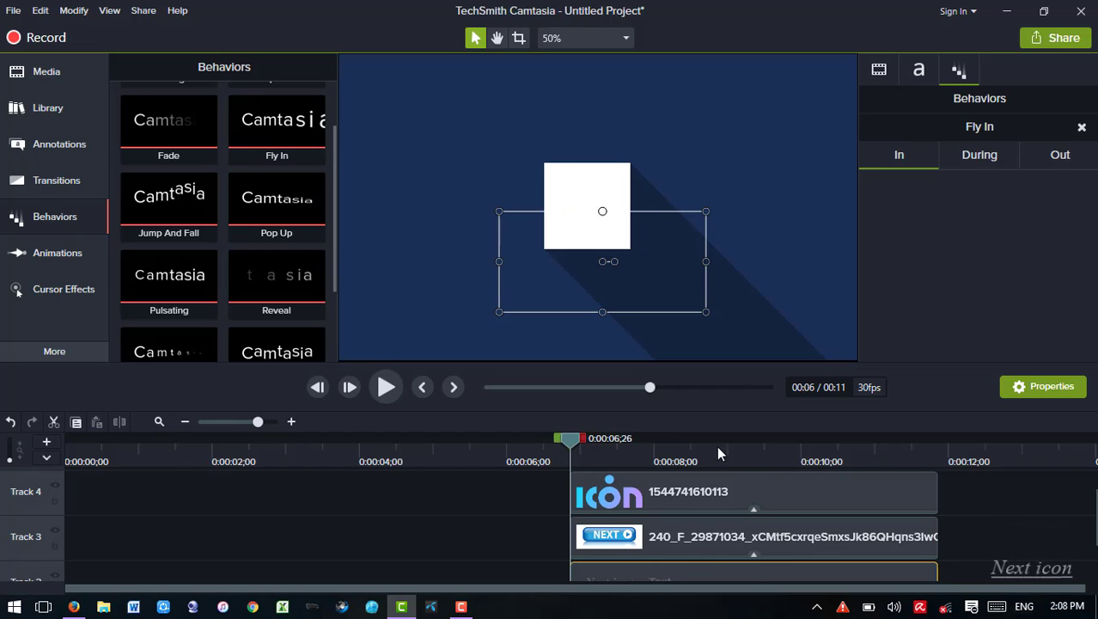
left_click(978, 154)
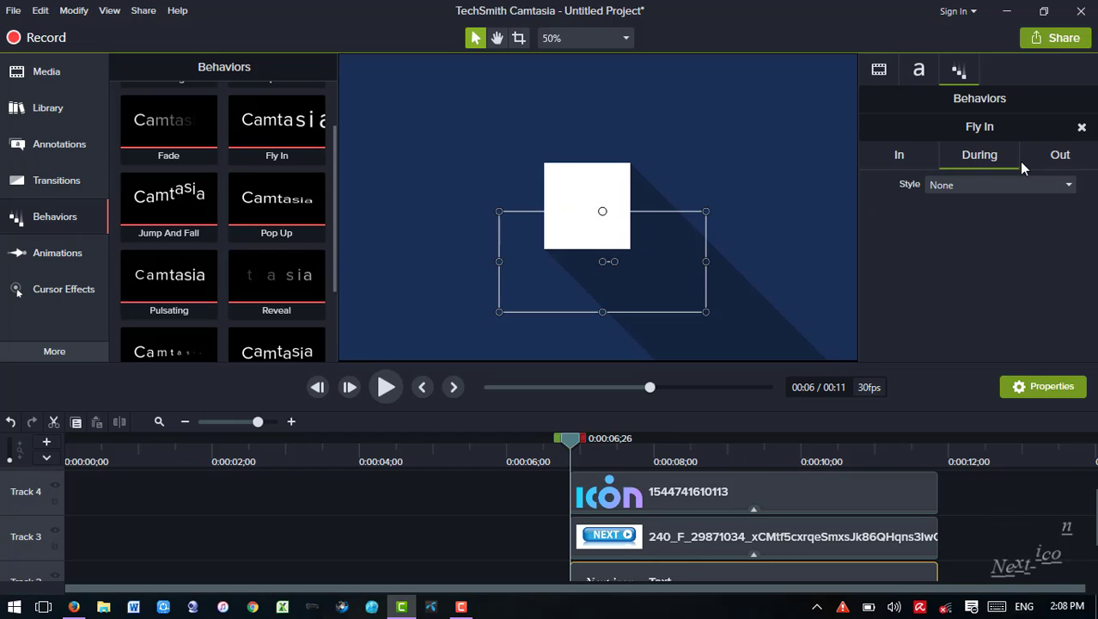
left_click(1060, 156)
left_click(958, 185)
left_click(957, 321)
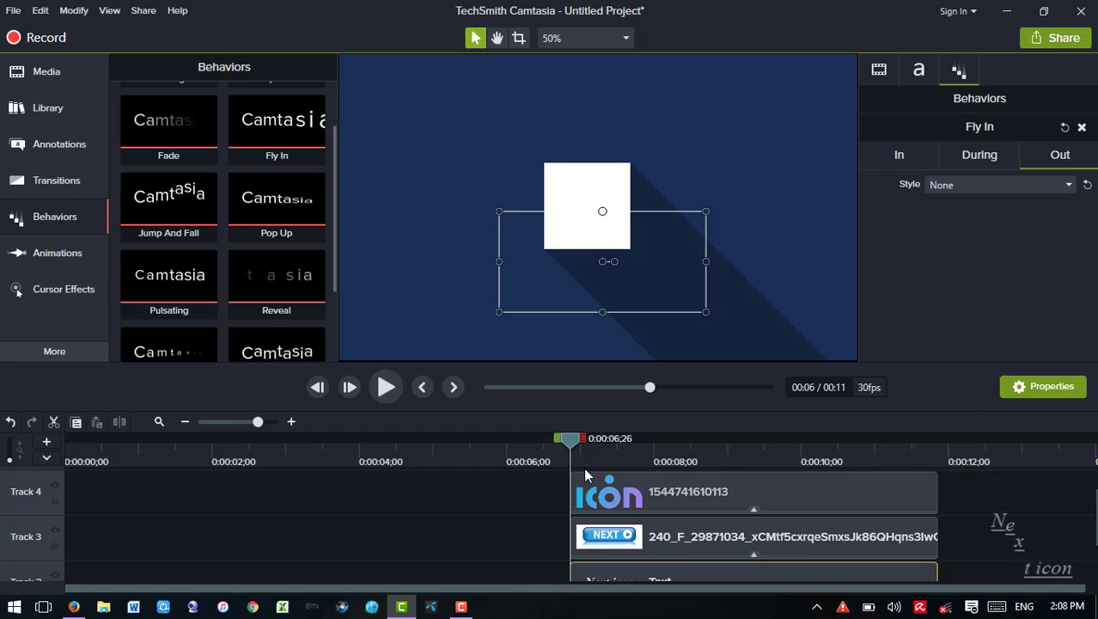
- Play the project from the start of the timeline to review the intro animation
scroll(523, 519, "up", 1)
left_click(557, 494)
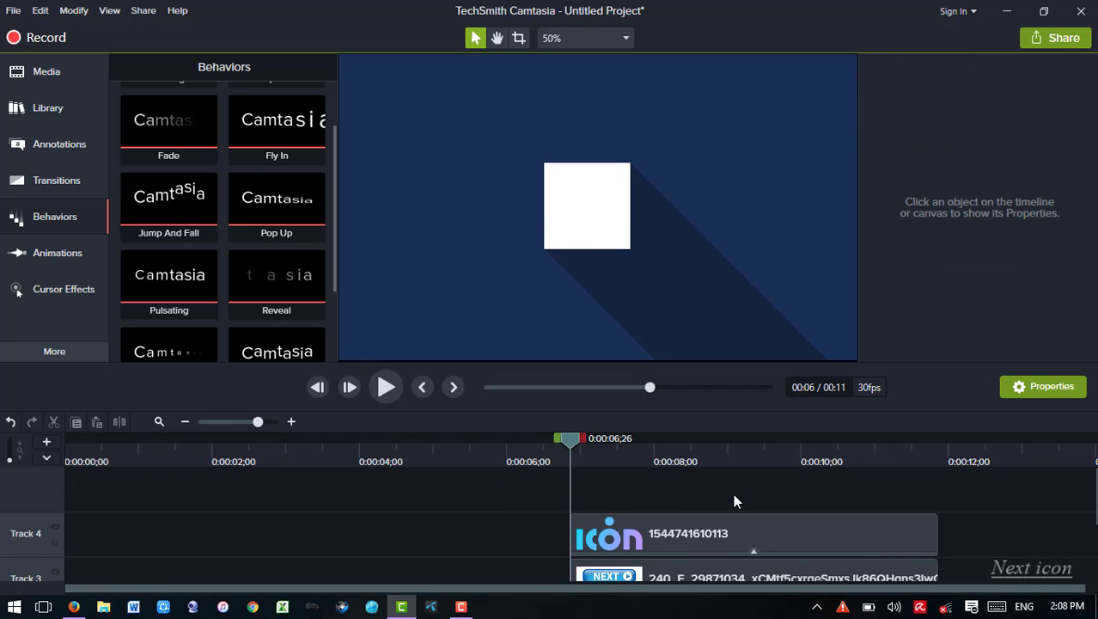
left_click_drag(572, 440, 68, 438)
left_click(386, 387)
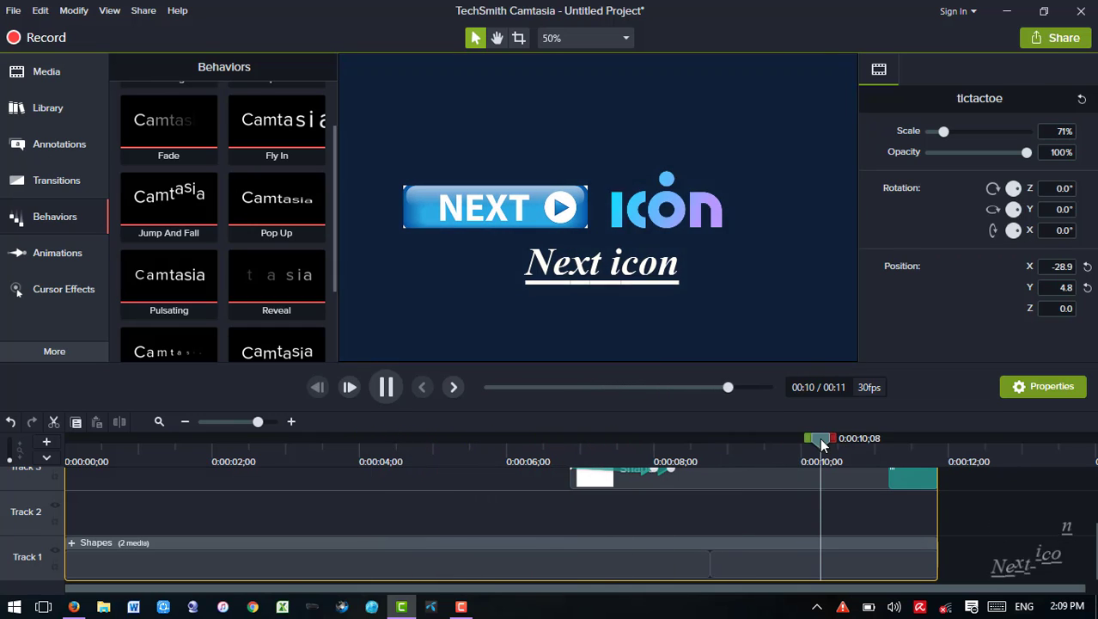
- Collapse the Out phase of the NEXT button's behavior on Track 3 against the end of the clip
scroll(943, 527, "up", 2)
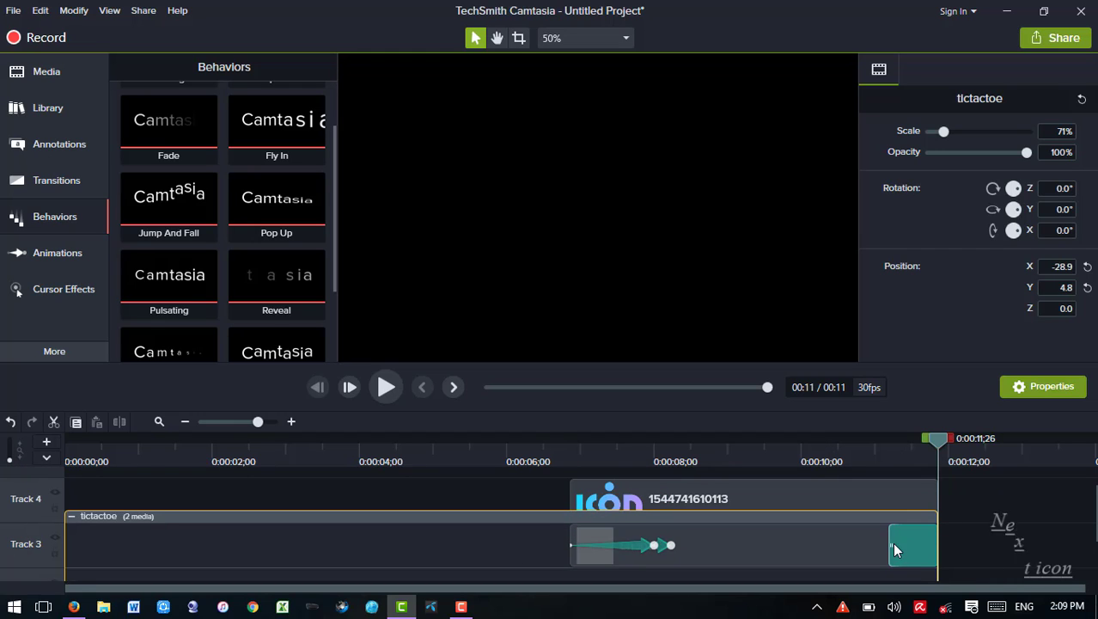
left_click_drag(892, 542, 944, 541)
left_click(483, 573)
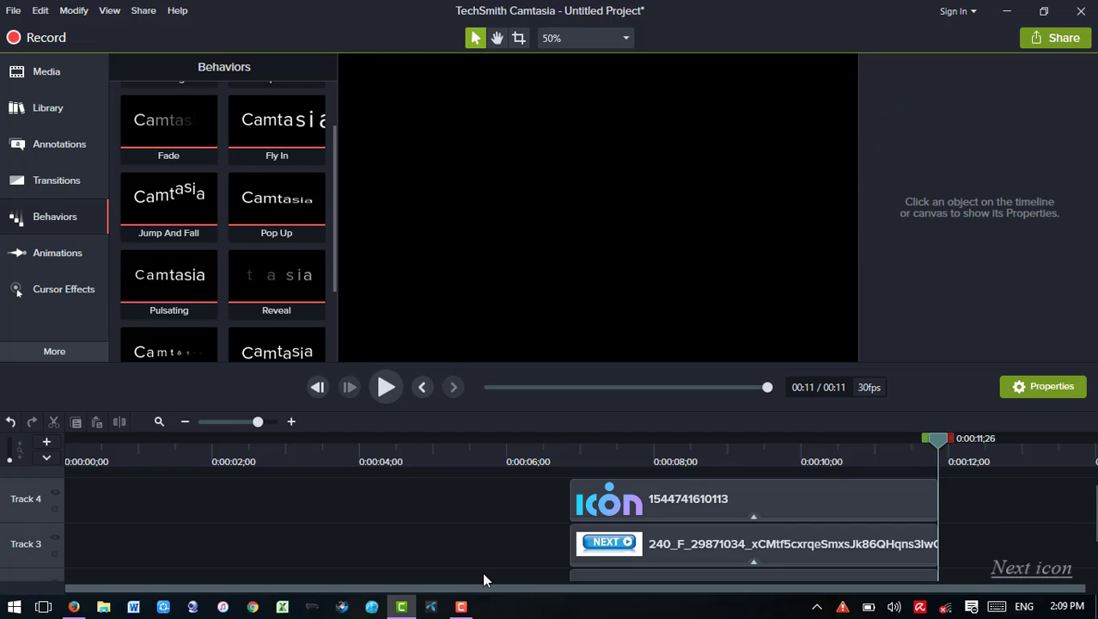
- Import Toe_Jam.mp3 into the media bin from the My Work > Audio > Rok Song folder on the Document (D:) drive
scroll(289, 536, "up", 1)
left_click(60, 70)
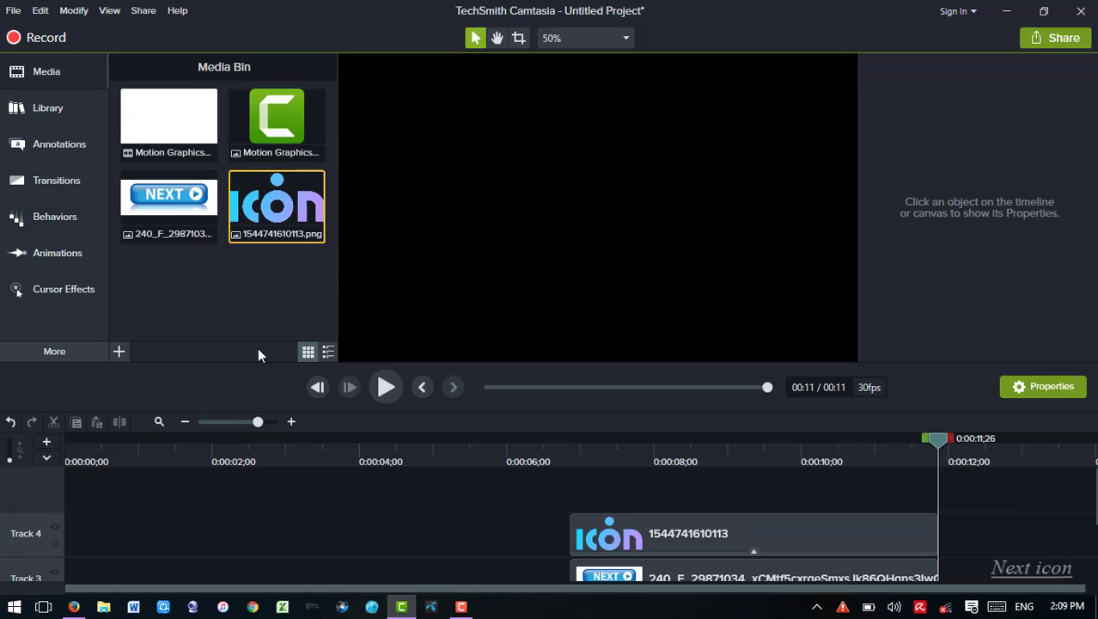
left_click(155, 298)
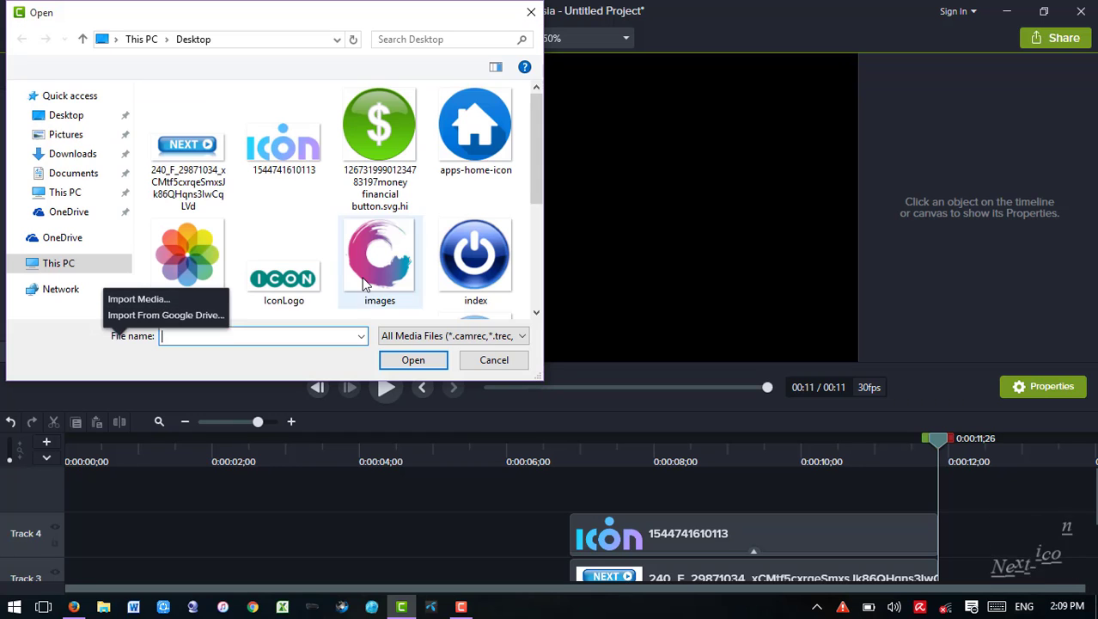
left_click(61, 239)
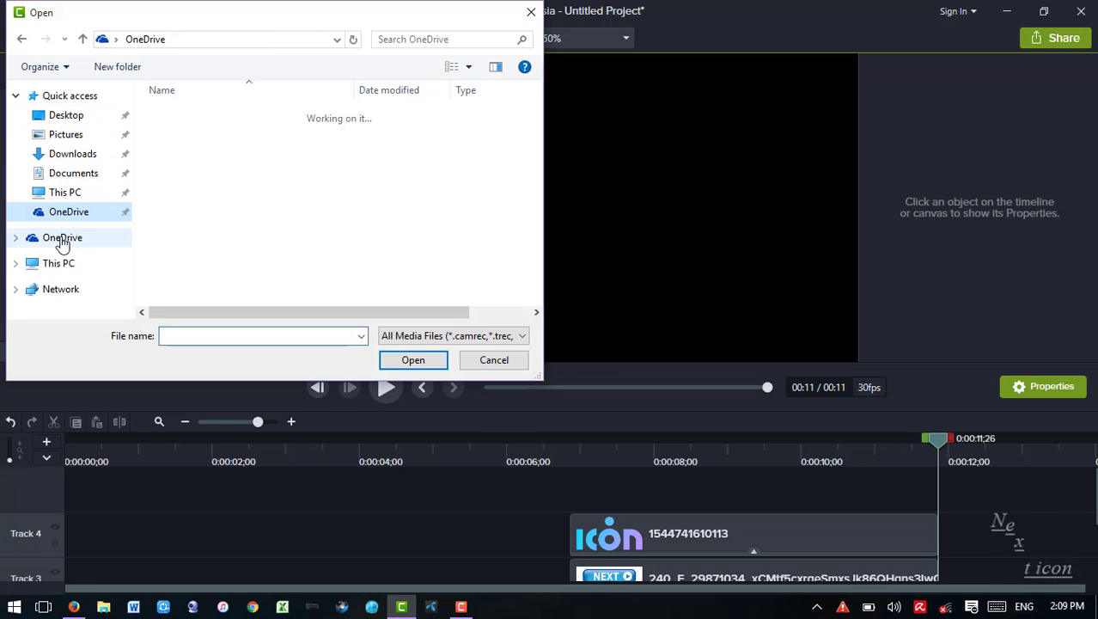
left_click(56, 265)
scroll(258, 241, "down", 2)
double_click(245, 292)
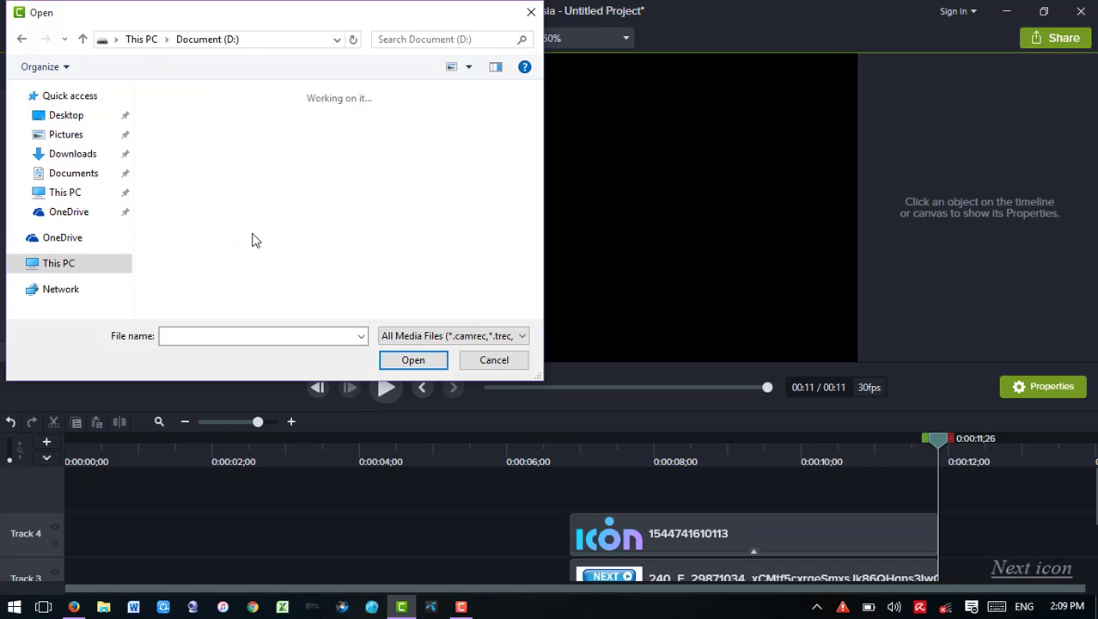
double_click(176, 222)
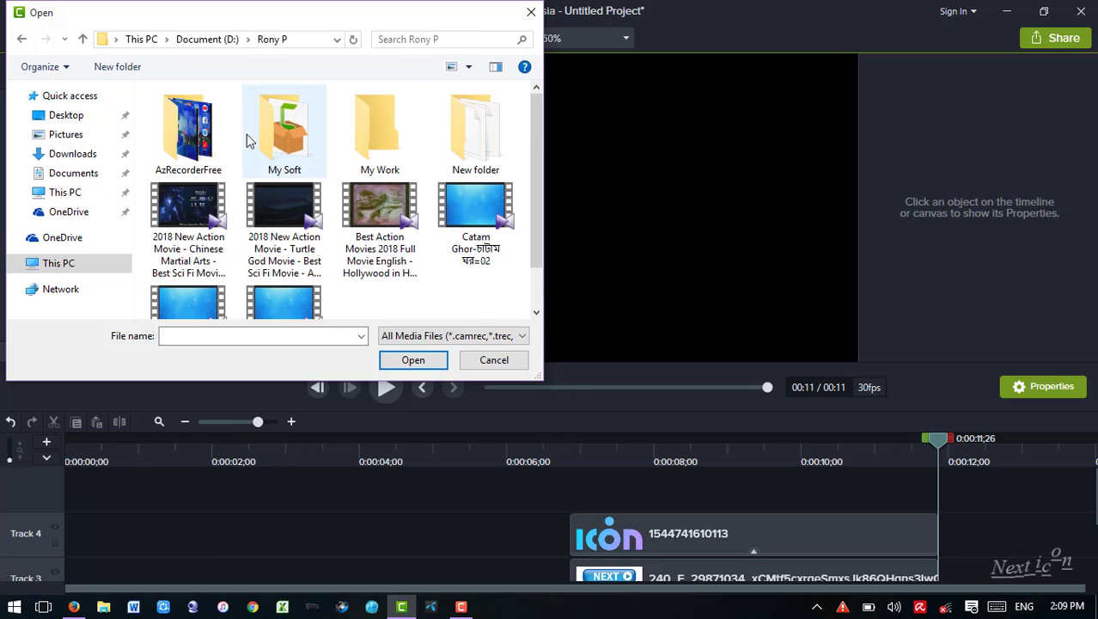
double_click(380, 128)
double_click(183, 115)
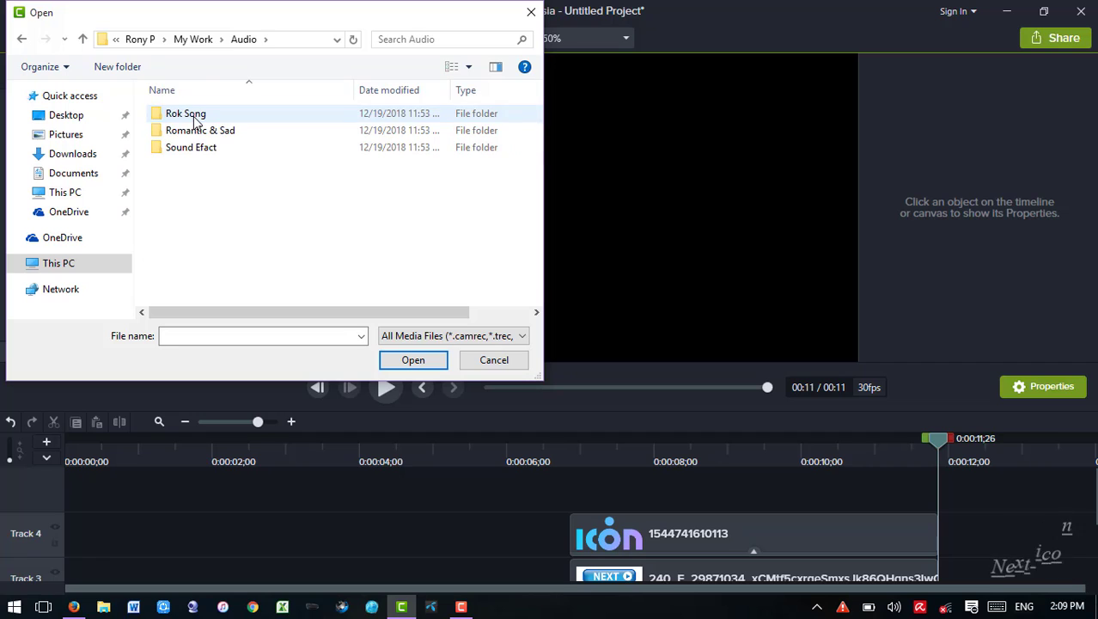
double_click(196, 110)
double_click(201, 132)
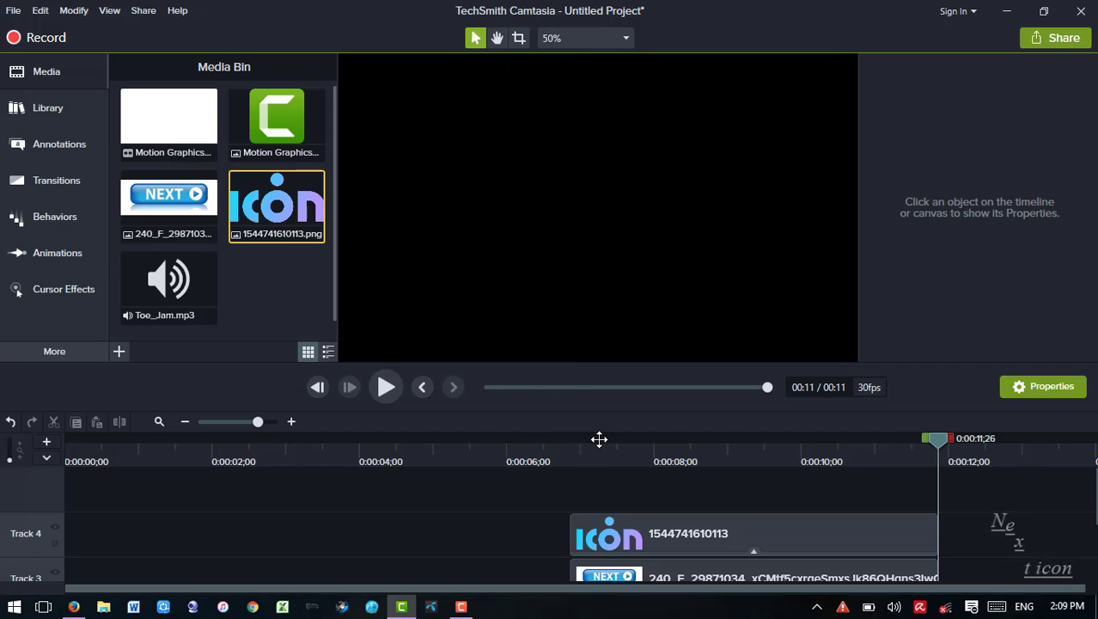
- Add Toe_Jam.mp3 to Track 5 at the start of the timeline and play the project with the music
left_click_drag(169, 284, 65, 486)
left_click(385, 387)
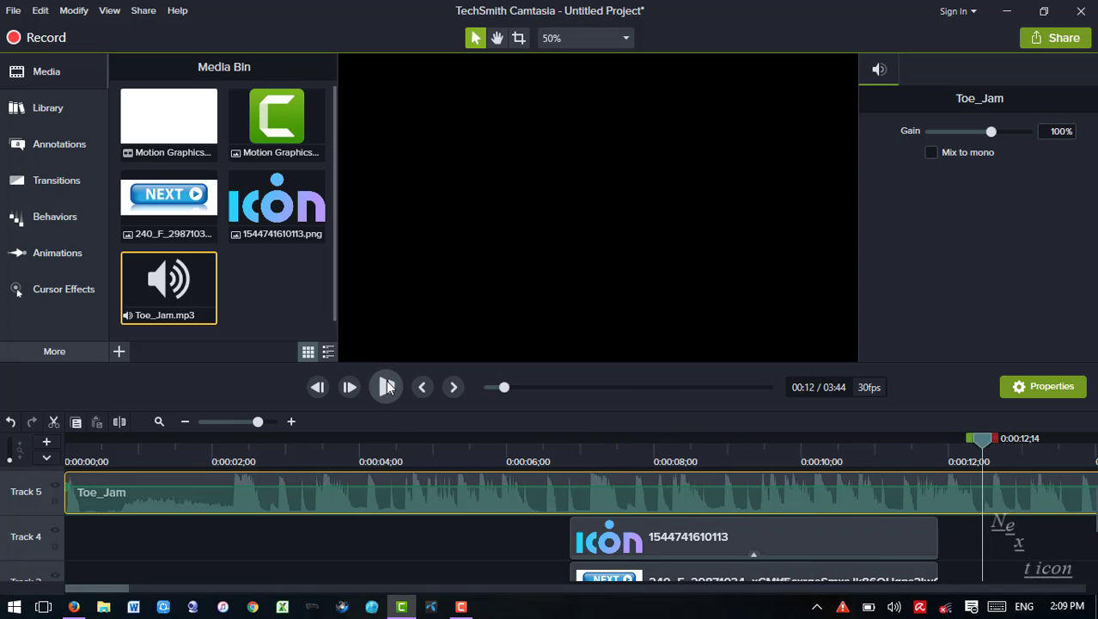
- Split the Toe_Jam audio at 0:00:11;26, where the logo clips end, and delete the remaining part
left_click(1008, 536)
left_click_drag(982, 438, 943, 442)
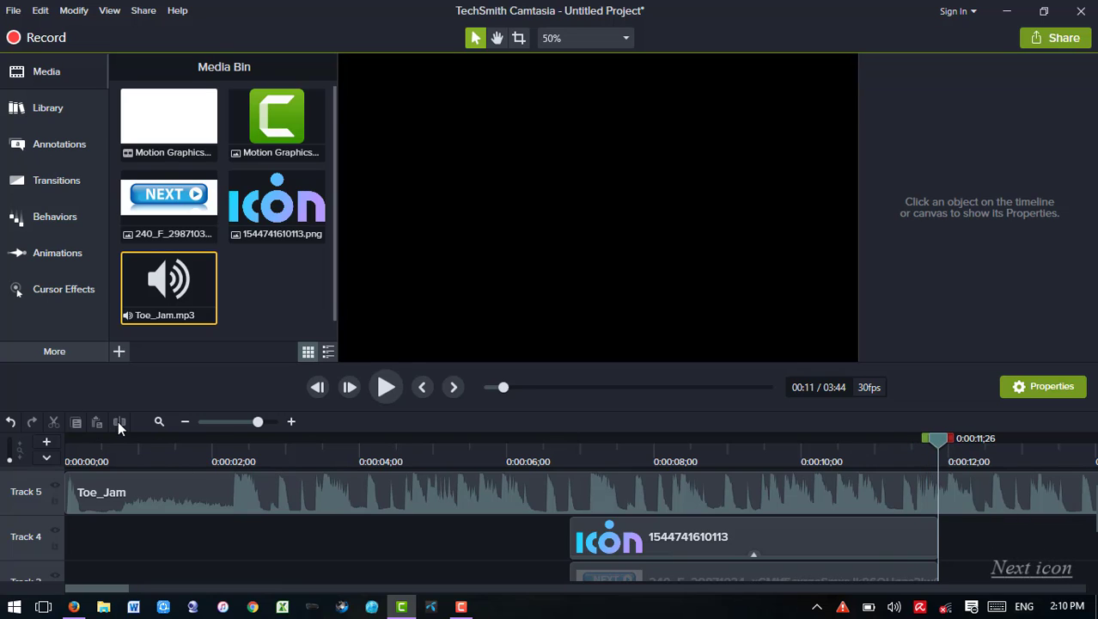
left_click(988, 491)
key("s")
left_click(997, 494)
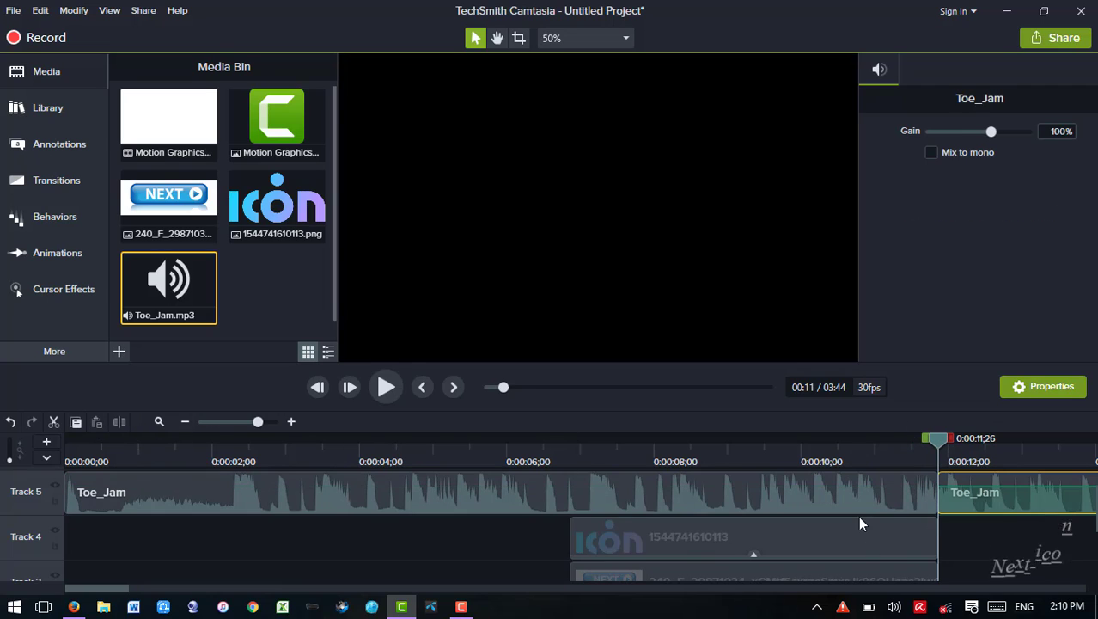
key("Delete")
- Play the project from the start of the timeline to review the intro with the trimmed music
scroll(936, 589, "down", 3)
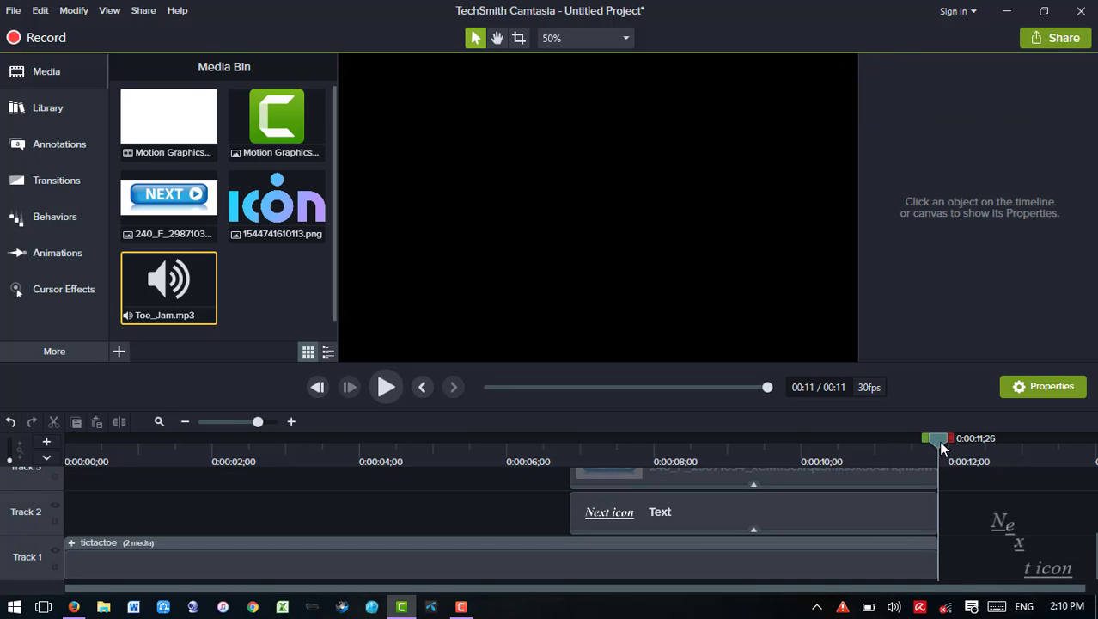
left_click_drag(941, 444, 62, 421)
left_click(390, 388)
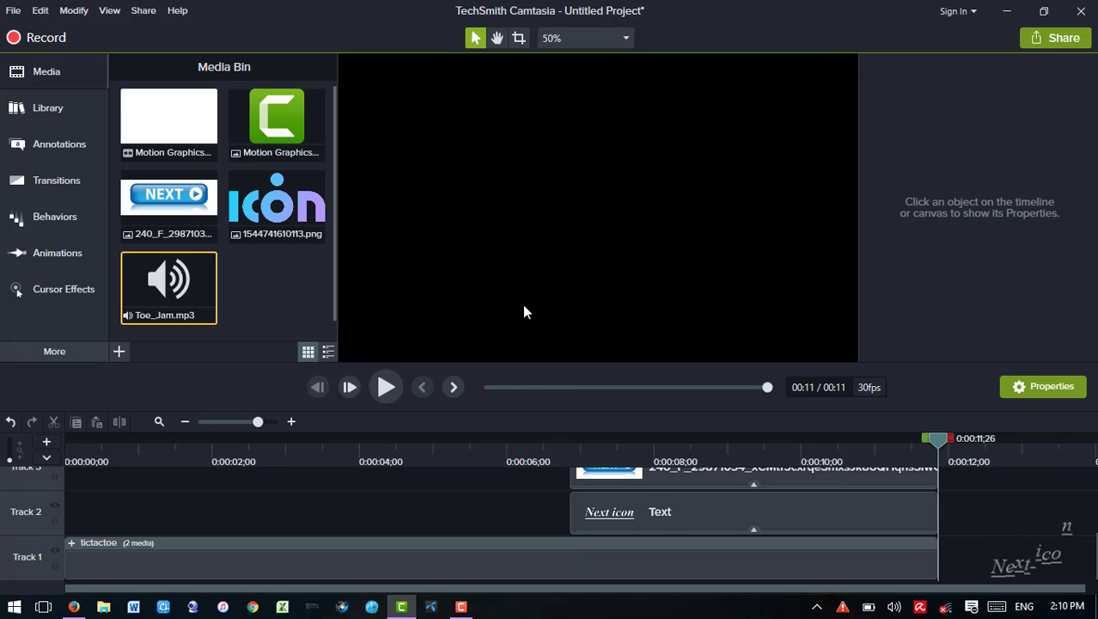
- Produce the project as a local video named "Intro For Video", keeping the default player options and output folder
left_click(1076, 40)
left_click(668, 524)
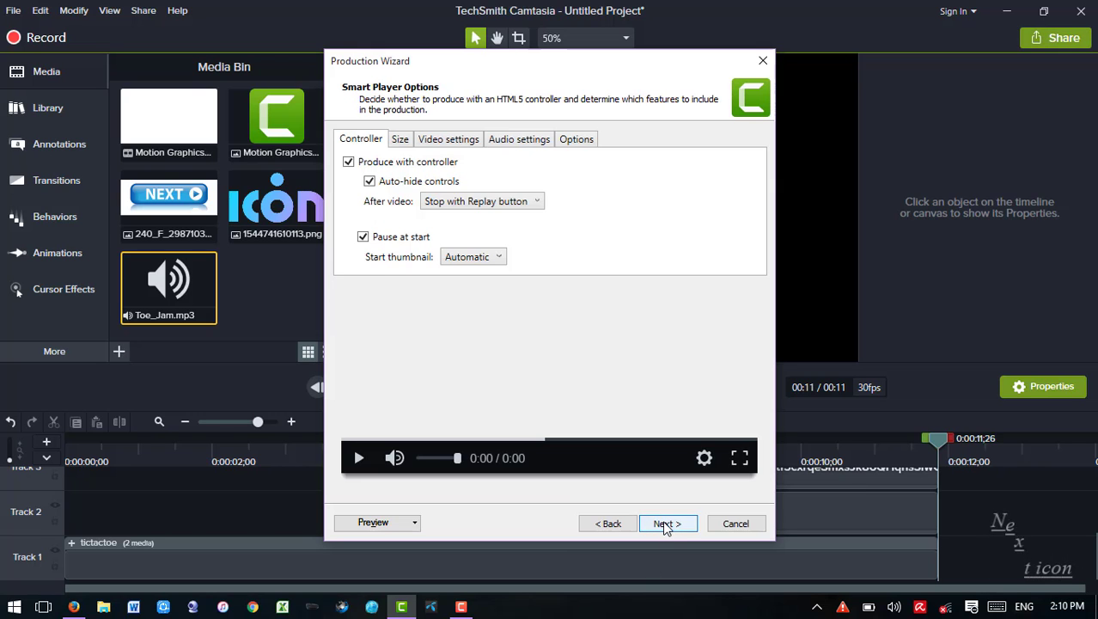
left_click(667, 523)
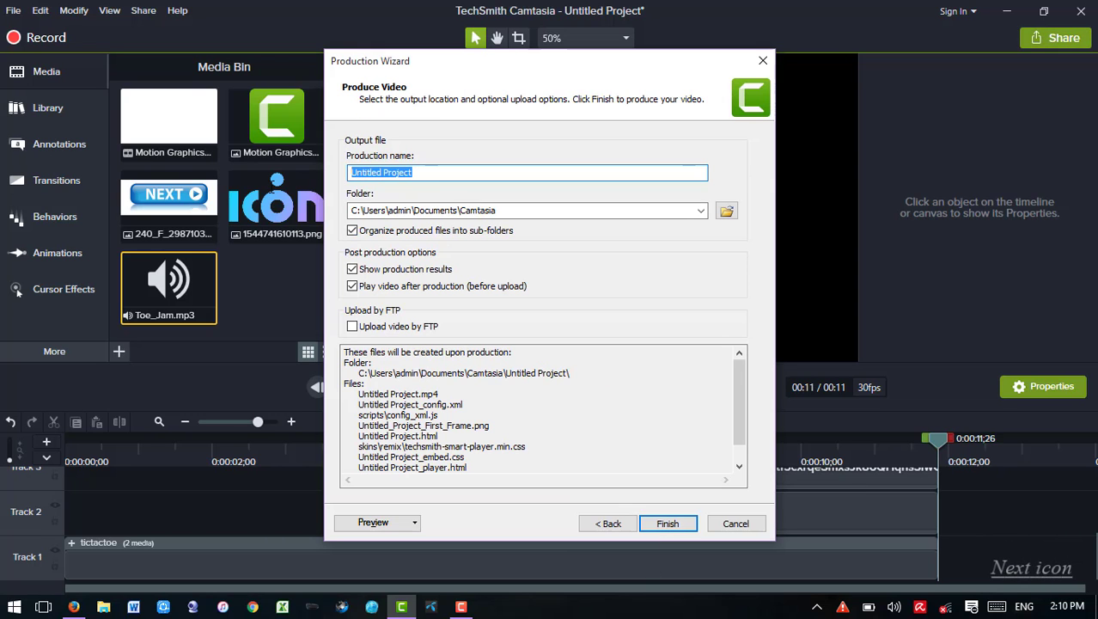
type("Intro For Video")
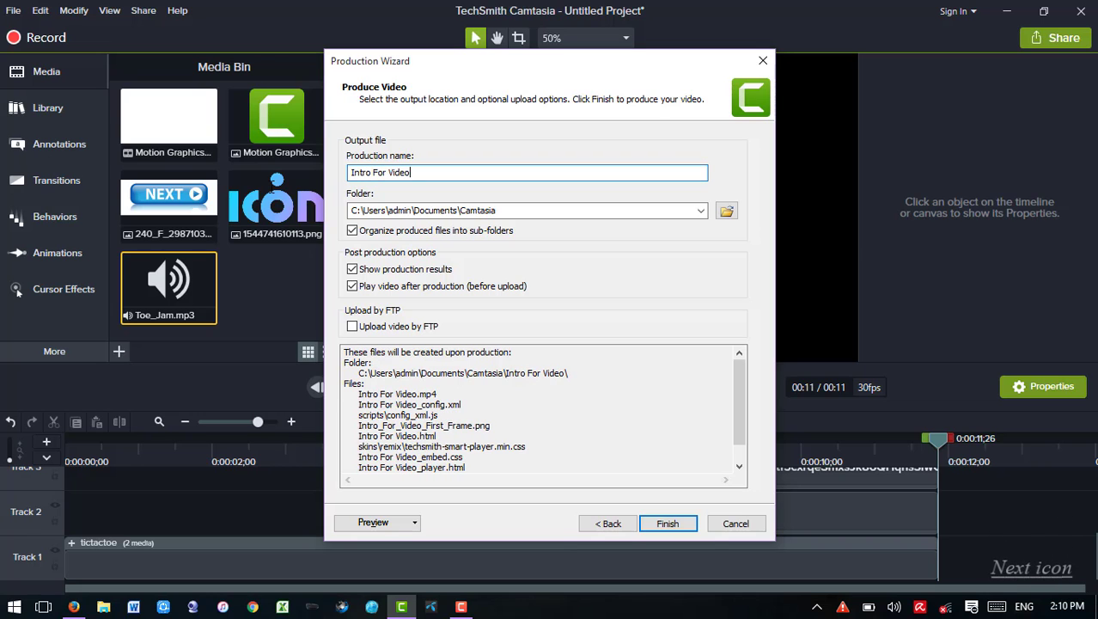
left_click(674, 525)
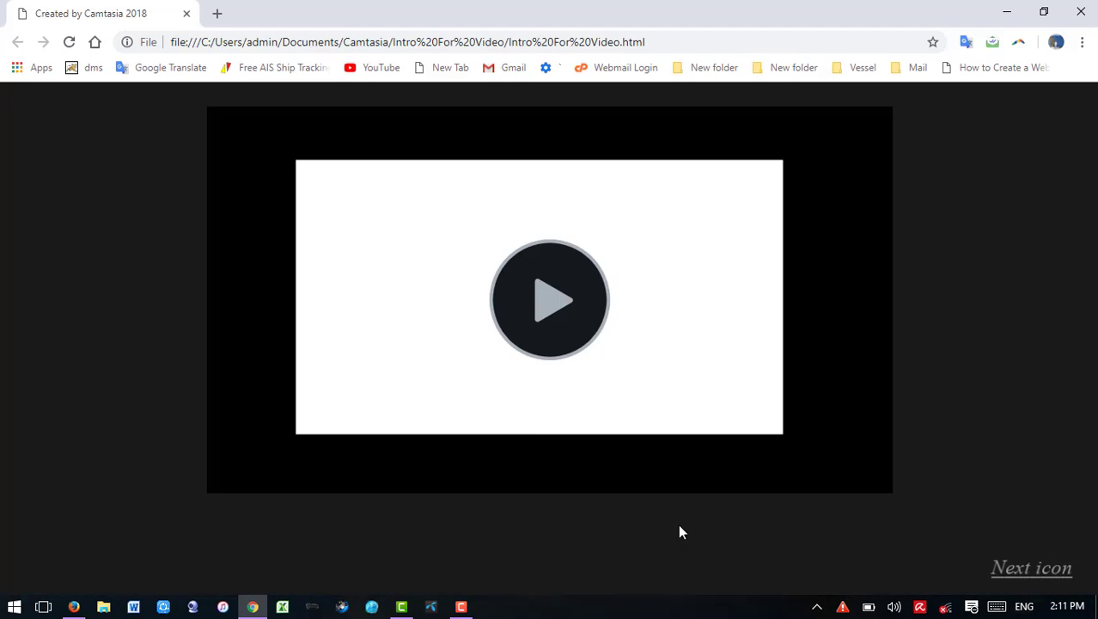
- Watch the produced video full screen in the browser player and close the production results
left_click(531, 306)
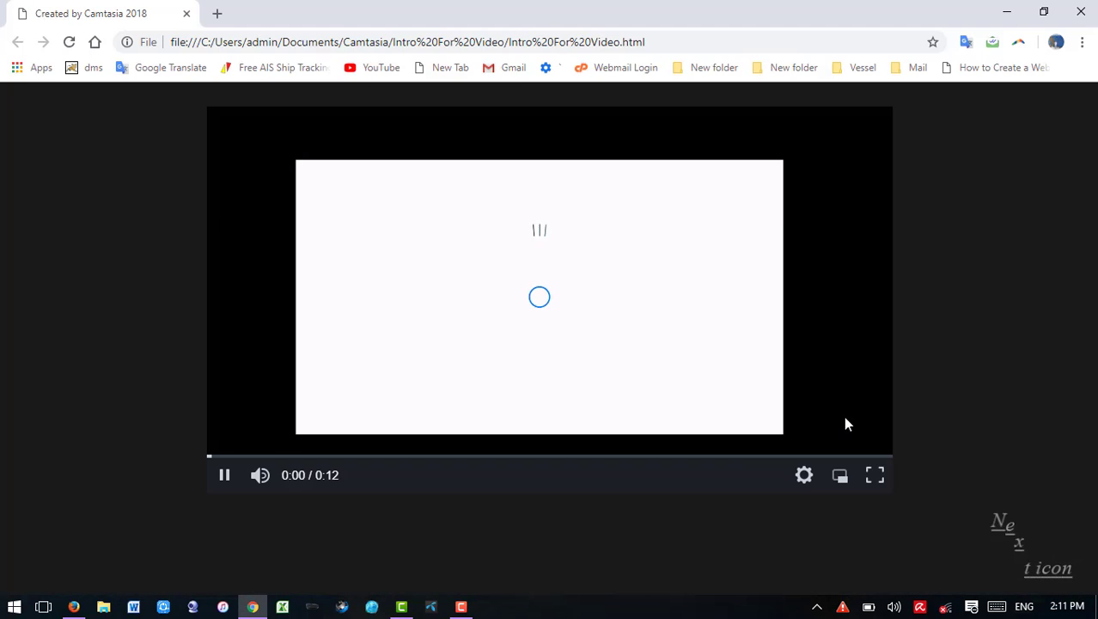
left_click(880, 478)
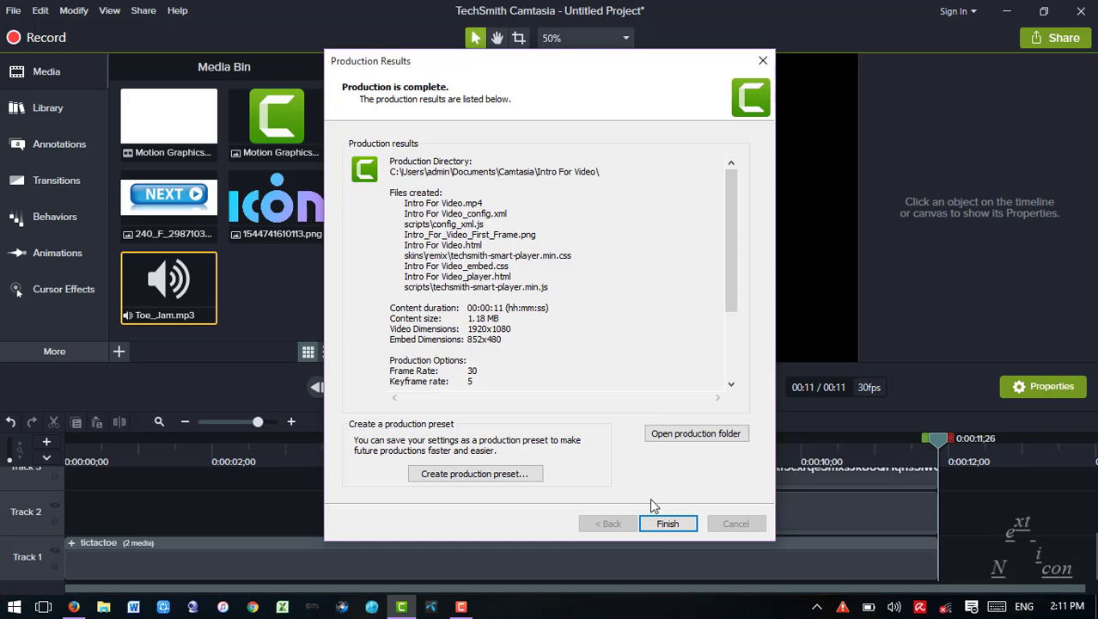
left_click(667, 519)
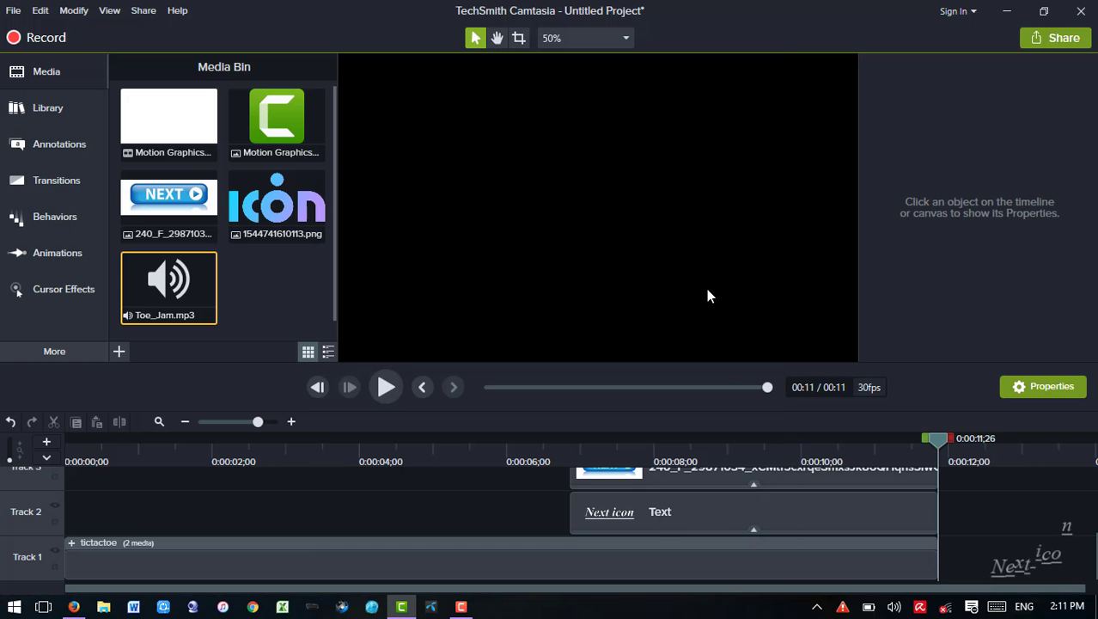
- Switch to File Explorer and open the produced video from the Intro For Video folder in Documents > Camtasia
left_click(1007, 11)
double_click(18, 37)
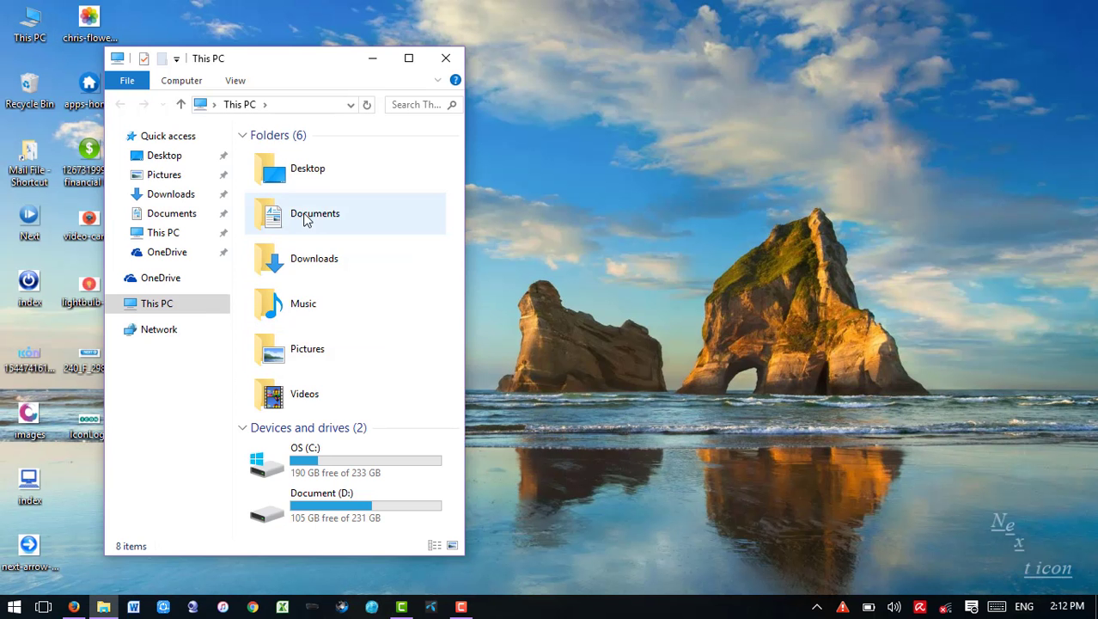
double_click(338, 216)
double_click(282, 165)
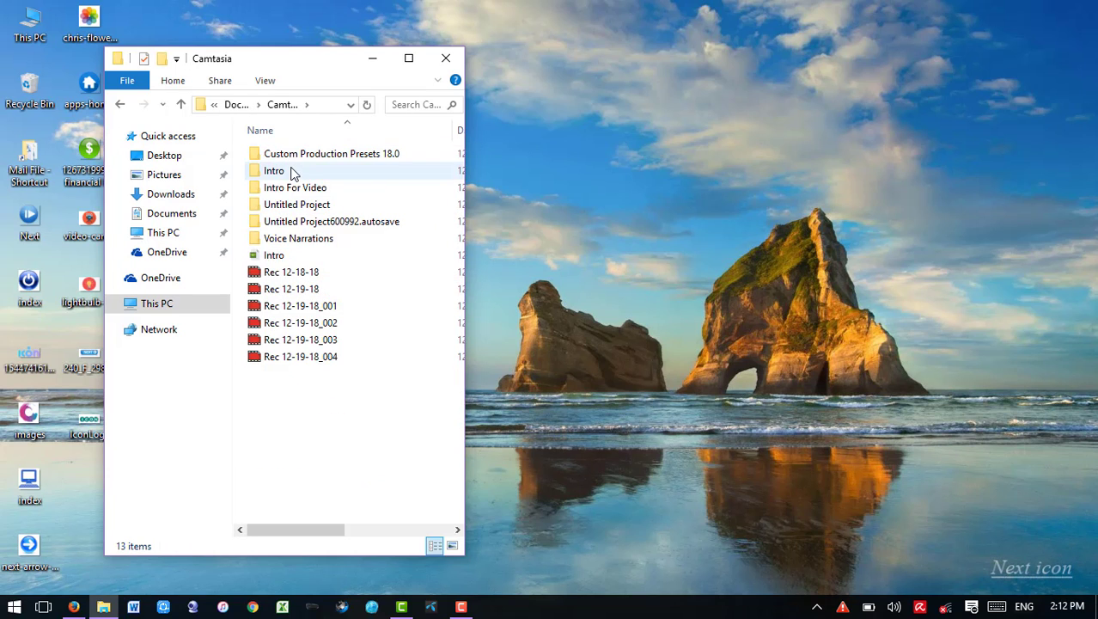
double_click(302, 188)
double_click(290, 208)
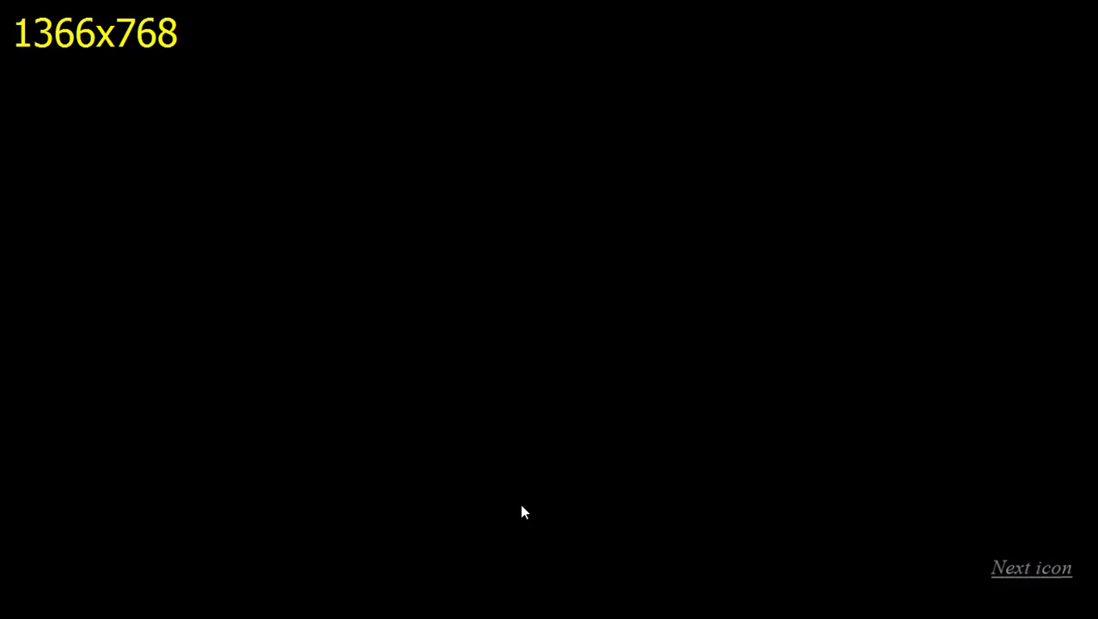